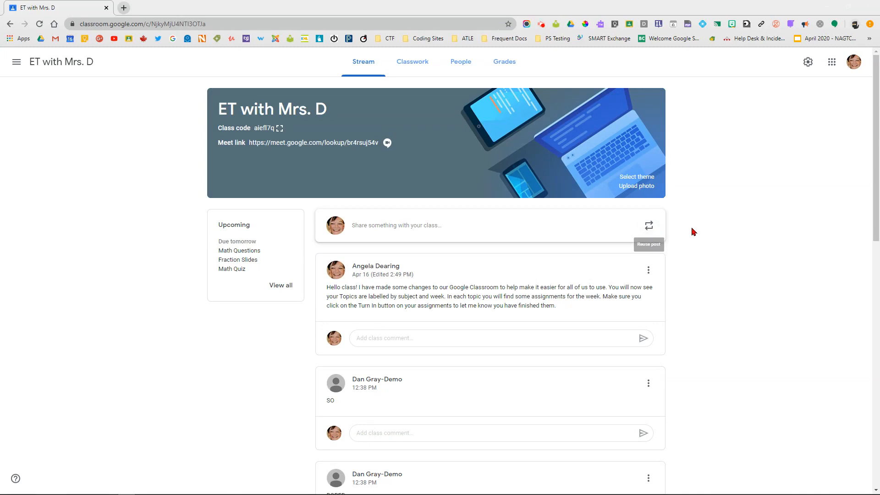
- Look through the class stream and delete the student's "SO" post
scroll(695, 226, down, 8)
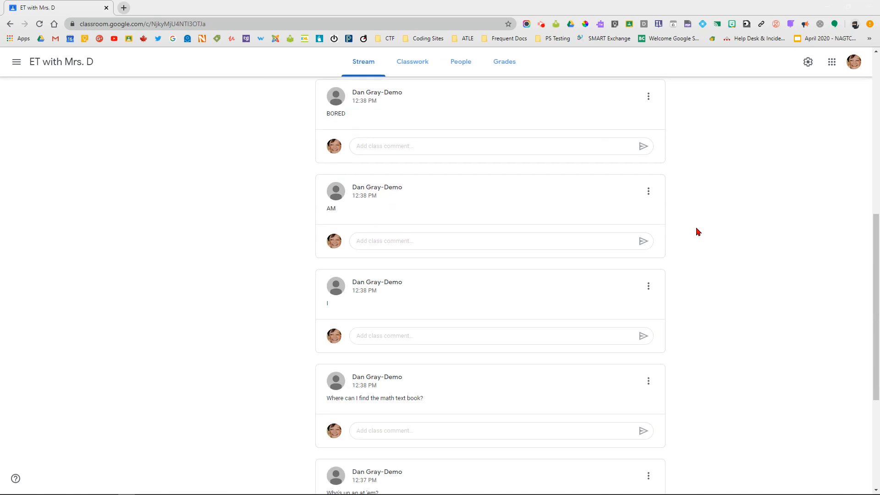
scroll(696, 229, down, 5)
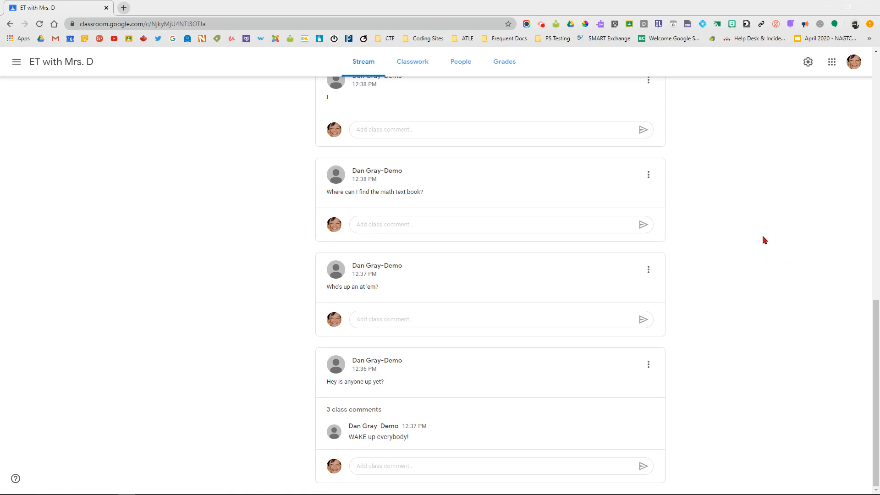
scroll(757, 237, up, 12)
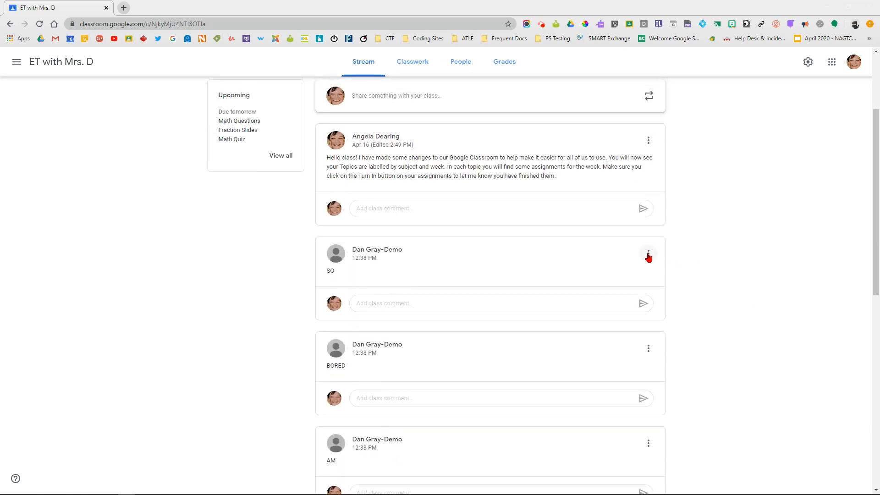
click(648, 254)
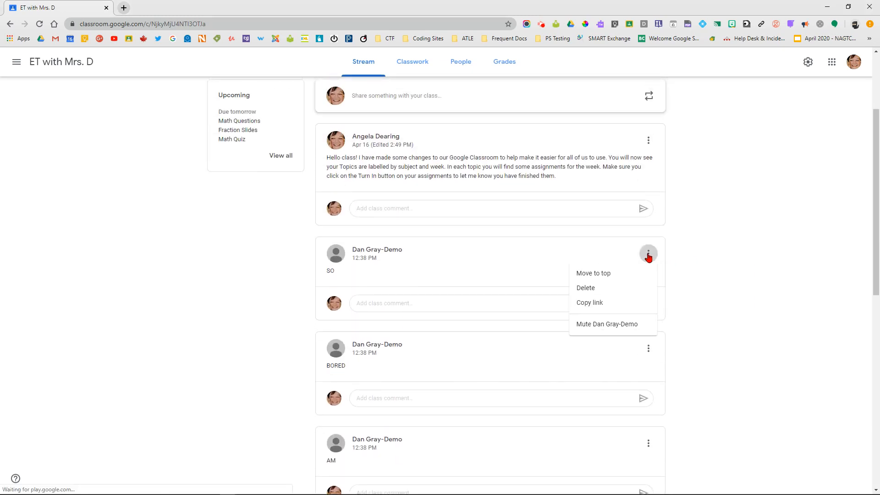
click(595, 287)
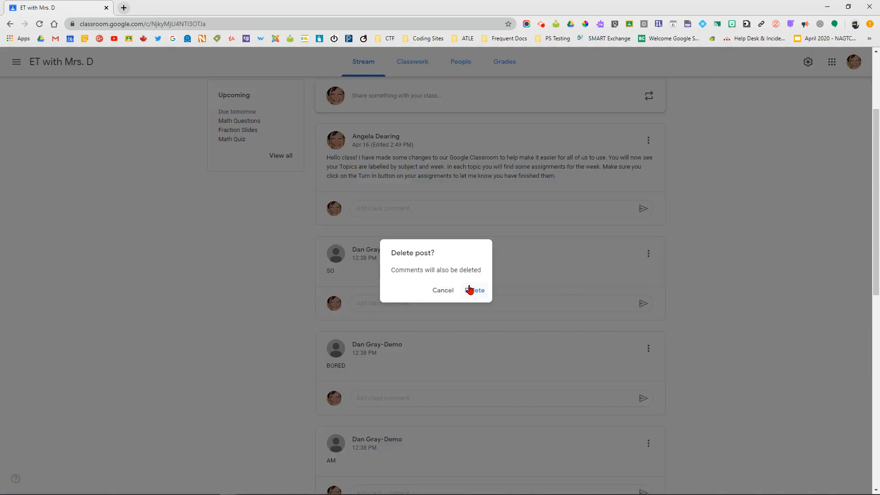
click(473, 289)
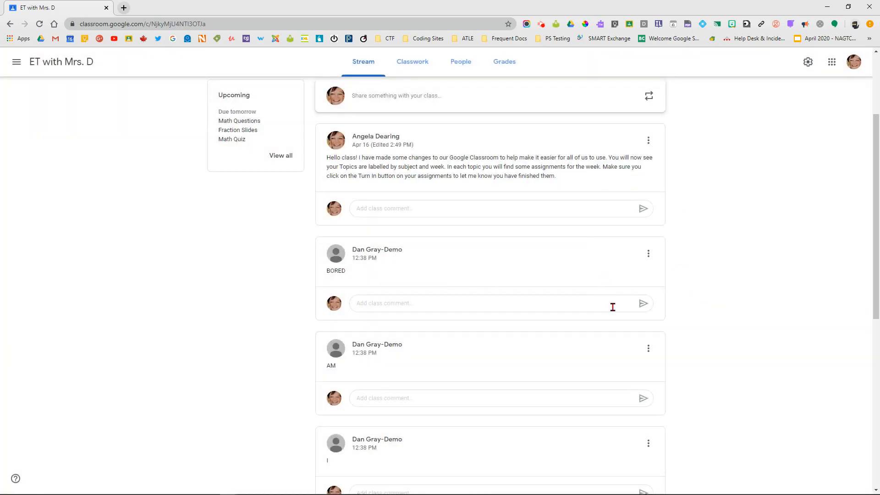
- Set the class's Stream permission to "Only teachers can post or comment" and save the class settings
scroll(724, 247, up, 3)
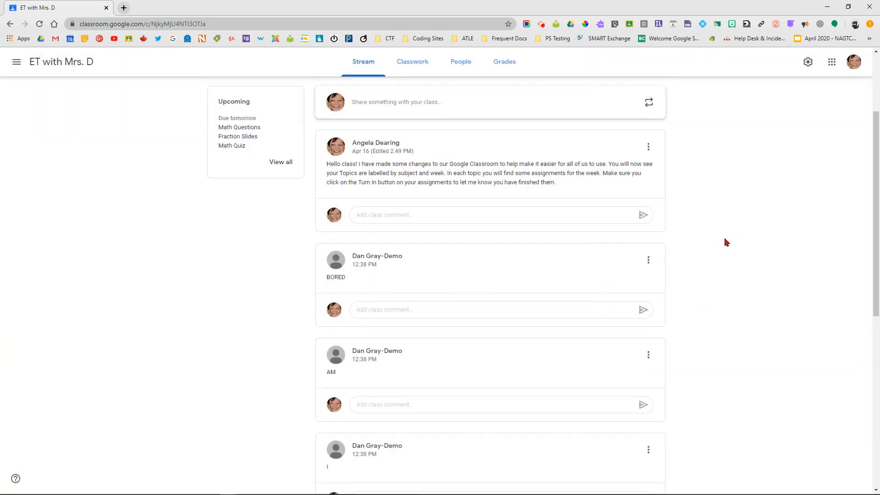
click(808, 62)
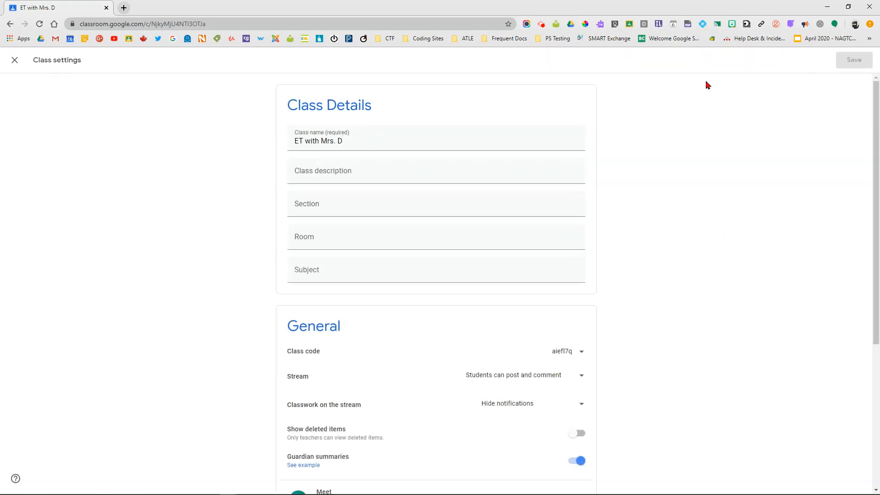
scroll(508, 228, down, 3)
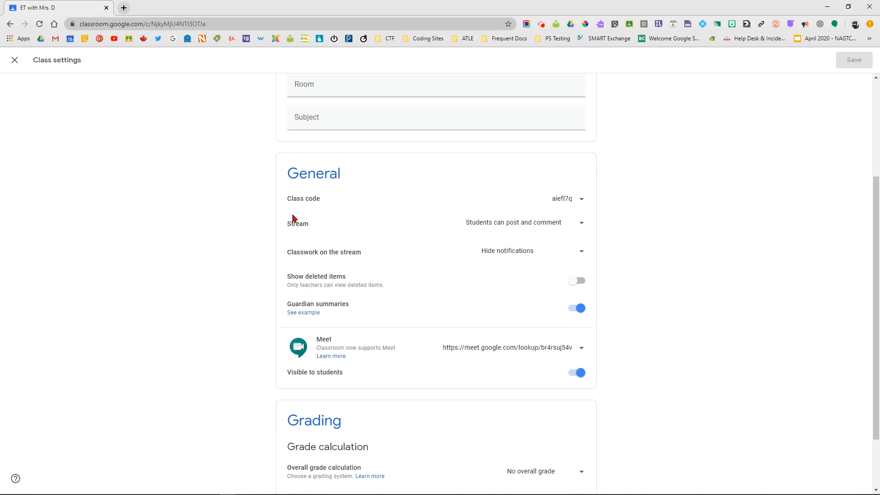
click(581, 224)
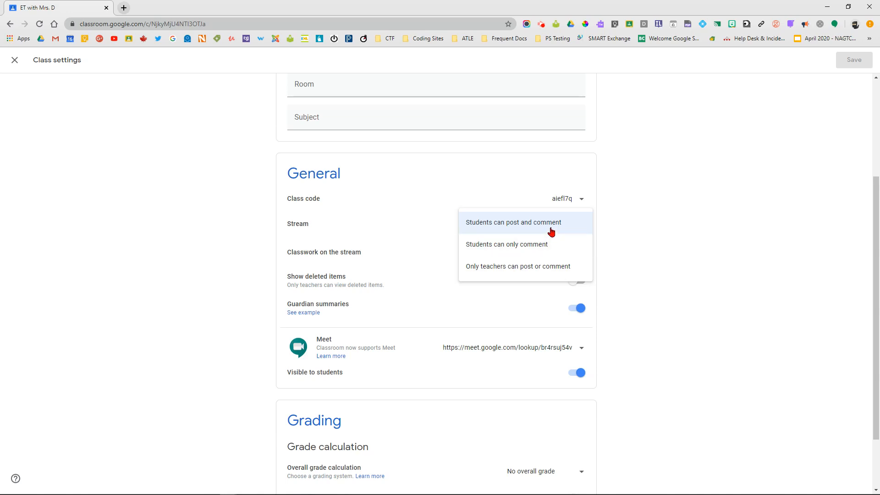
click(504, 245)
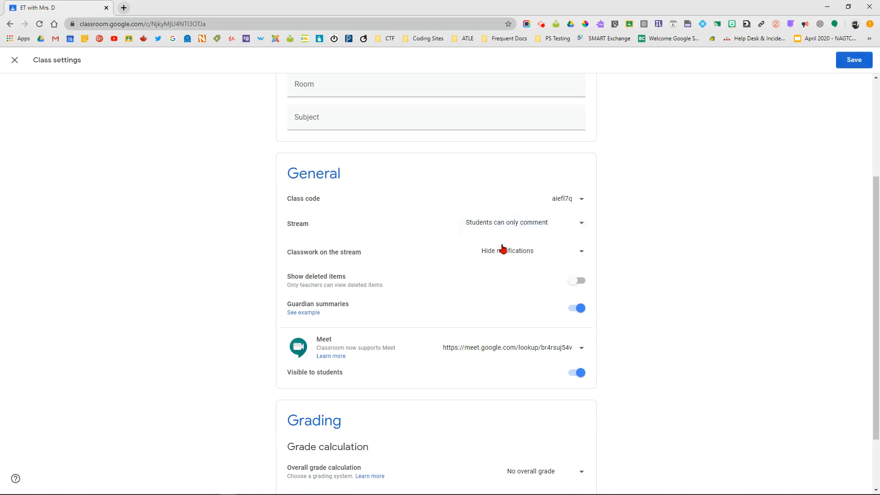
click(515, 228)
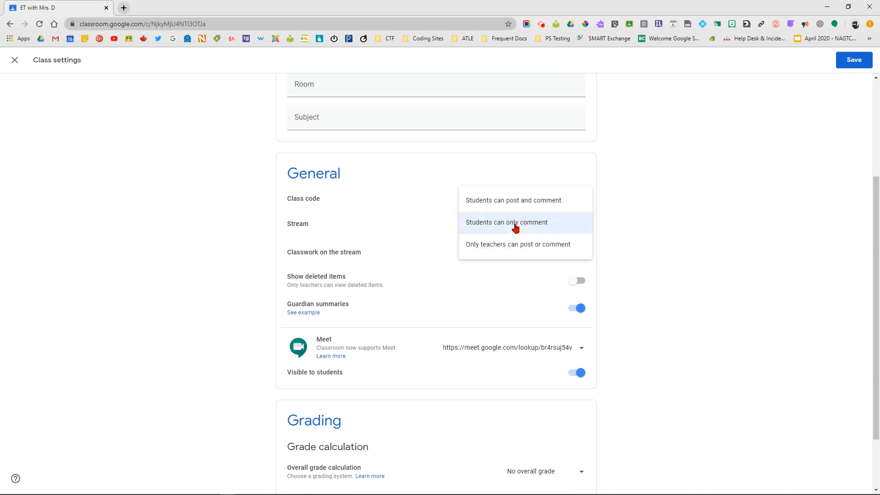
click(513, 247)
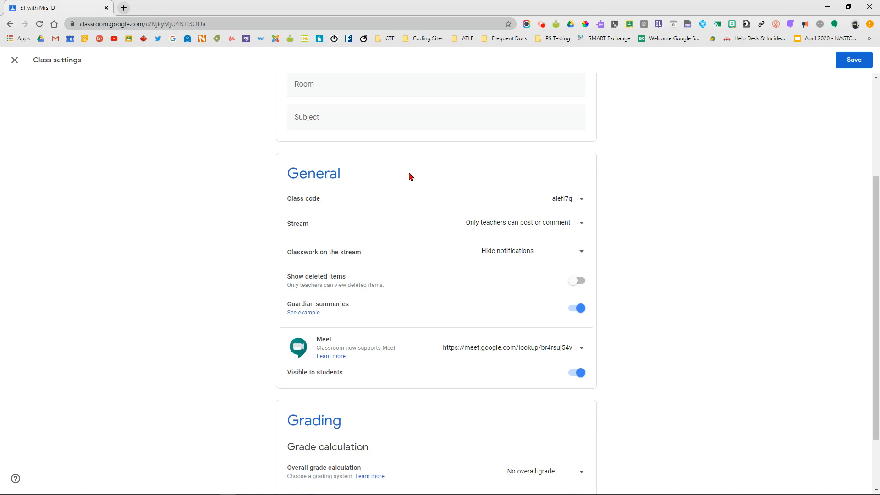
click(854, 60)
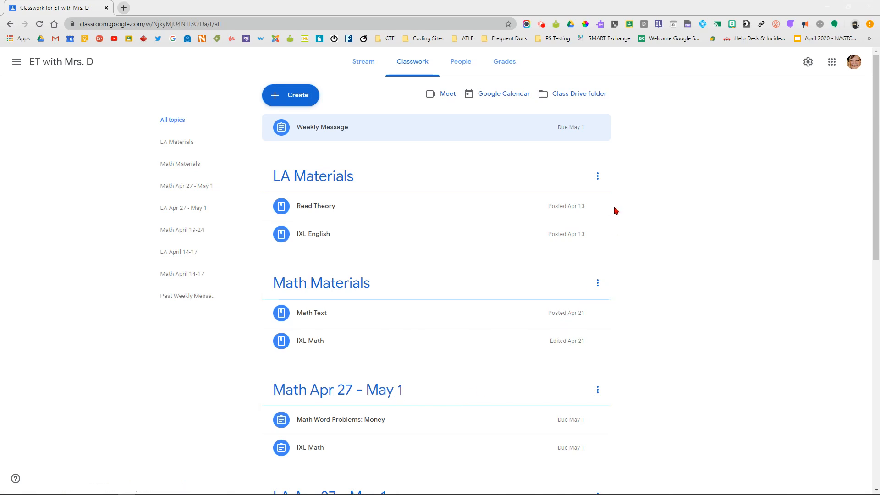
- Check the LA Materials topic's options, view the Math April 14-17 and LA April 14-17 topics, and return to all topics
click(599, 182)
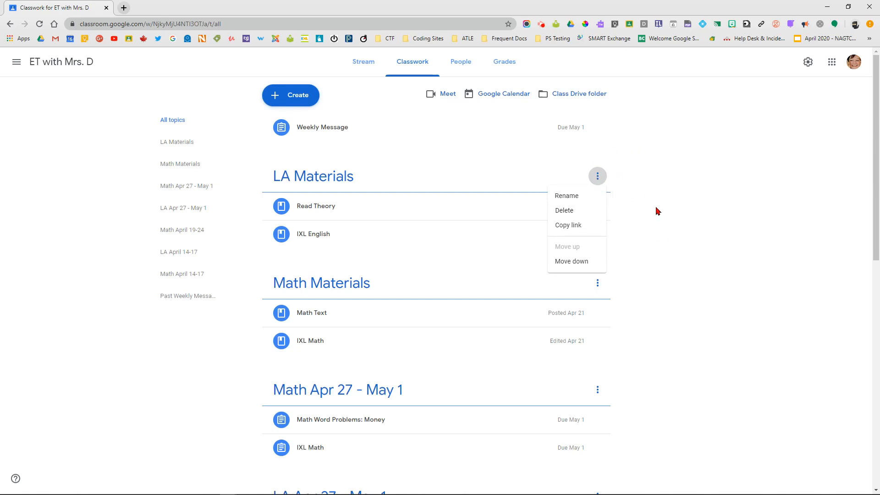
click(675, 256)
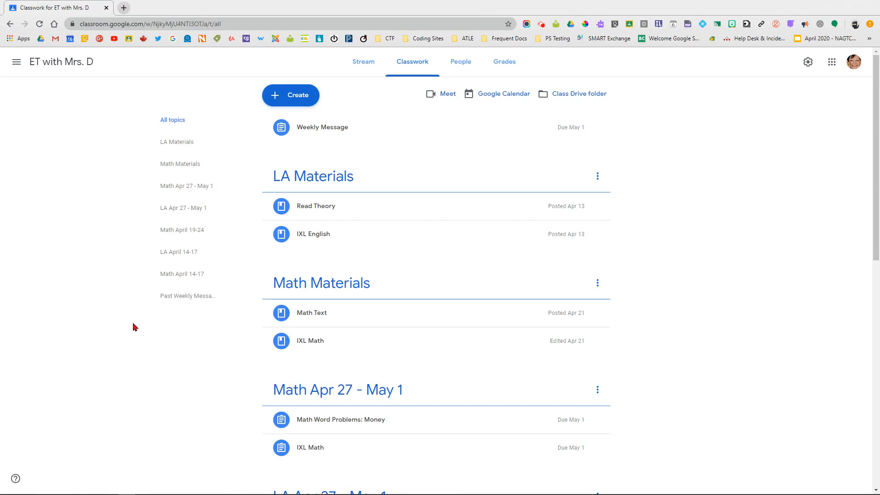
click(174, 277)
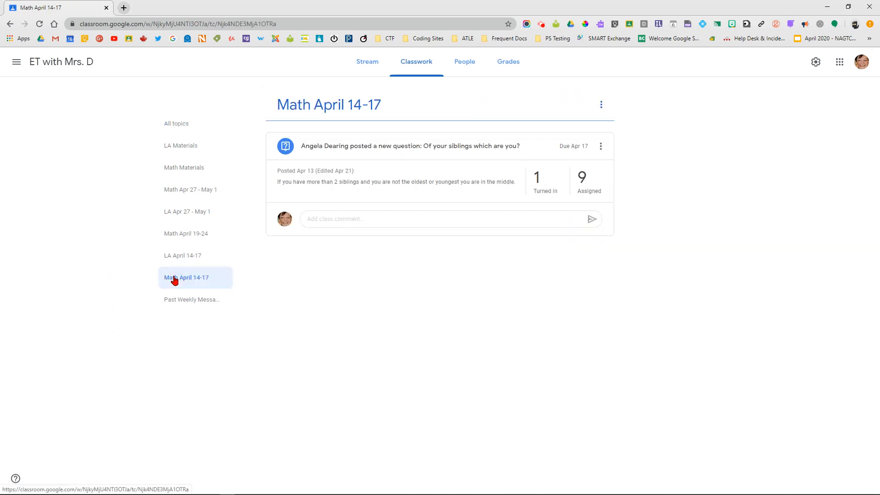
click(186, 255)
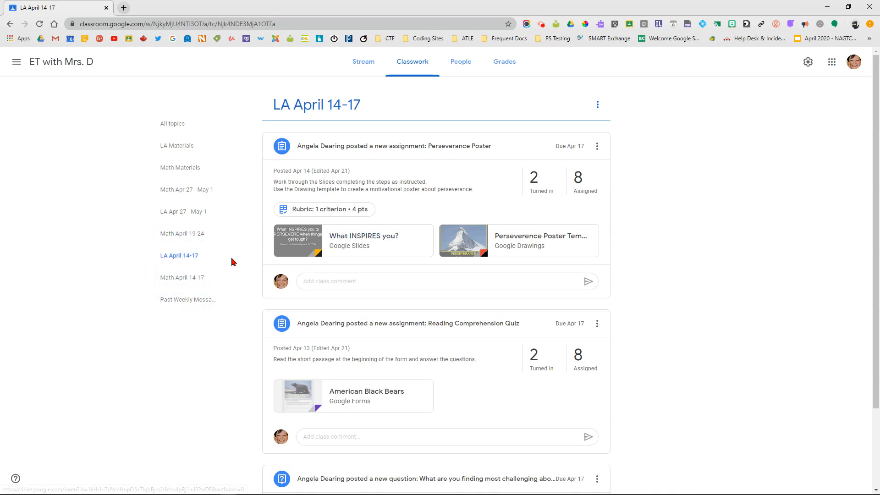
click(188, 129)
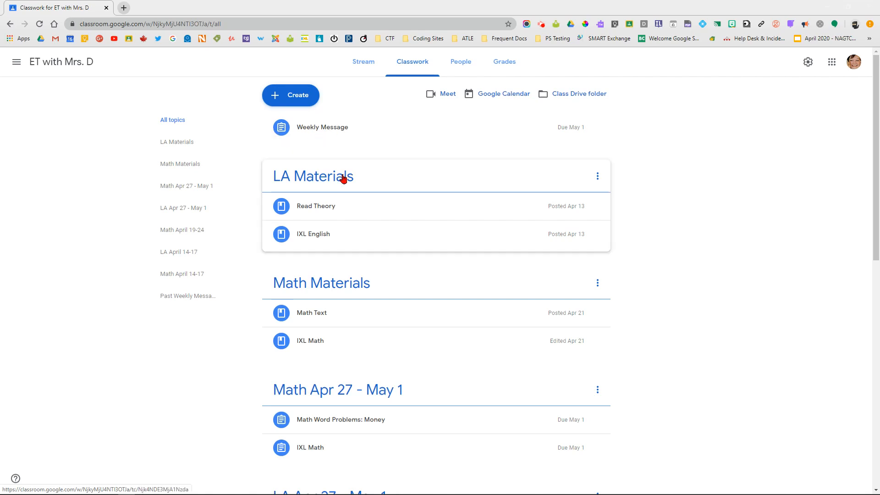
- Expand the Weekly Message assignment, view its attached weekly note document, and look over the classwork topics
click(339, 124)
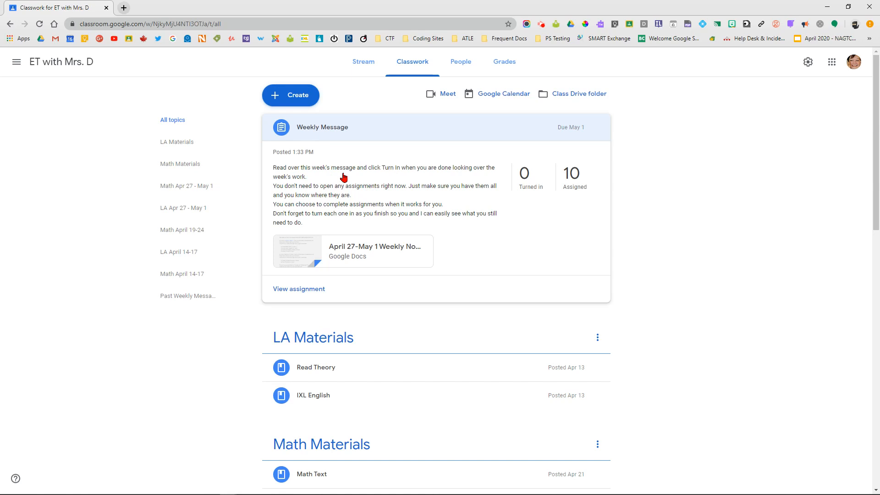
click(301, 257)
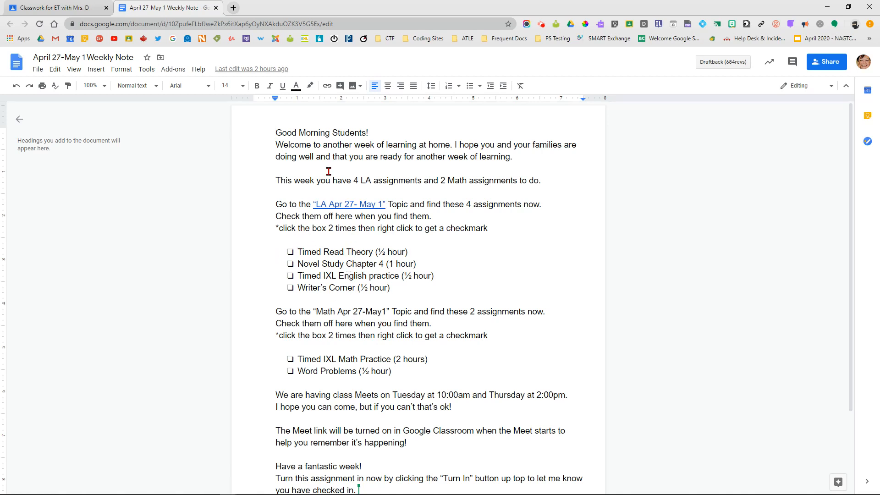
click(216, 8)
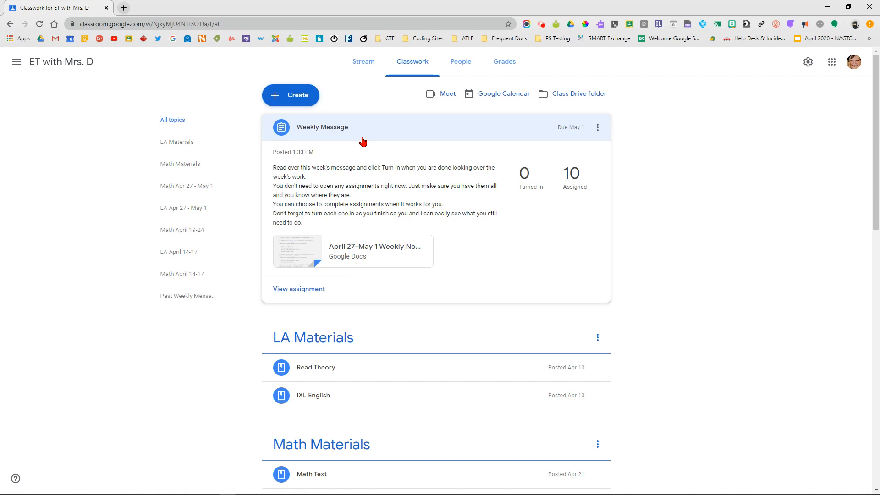
scroll(364, 143, down, 8)
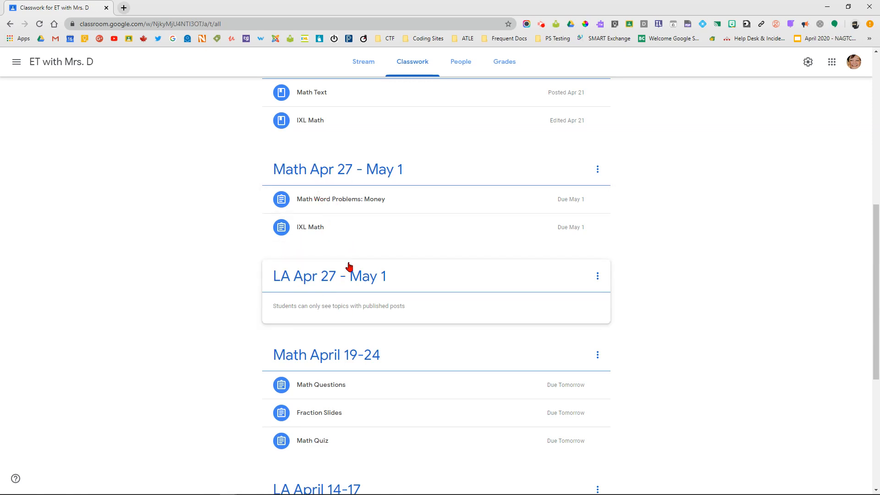
scroll(347, 268, up, 10)
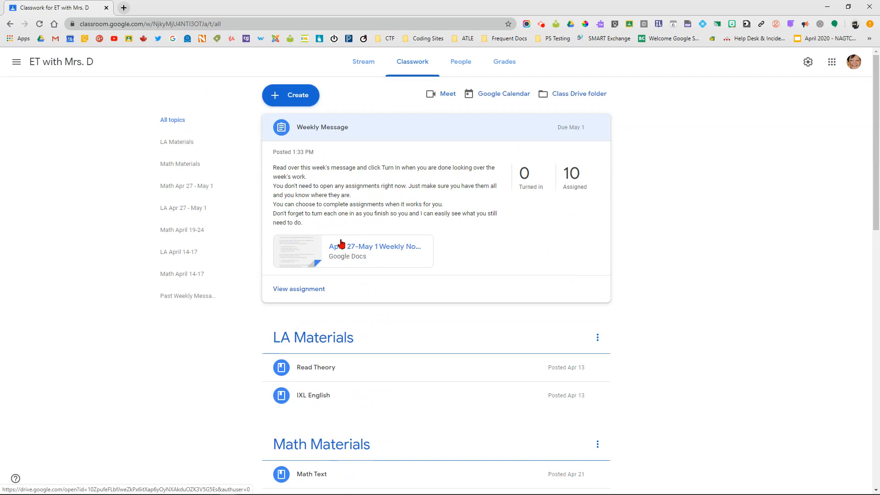
- Create a new classwork assignment titled "New LA"
click(289, 97)
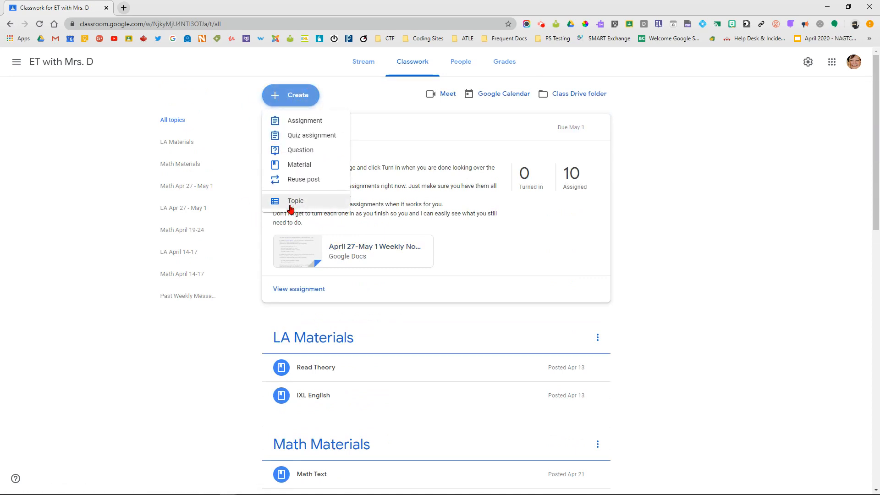
click(291, 121)
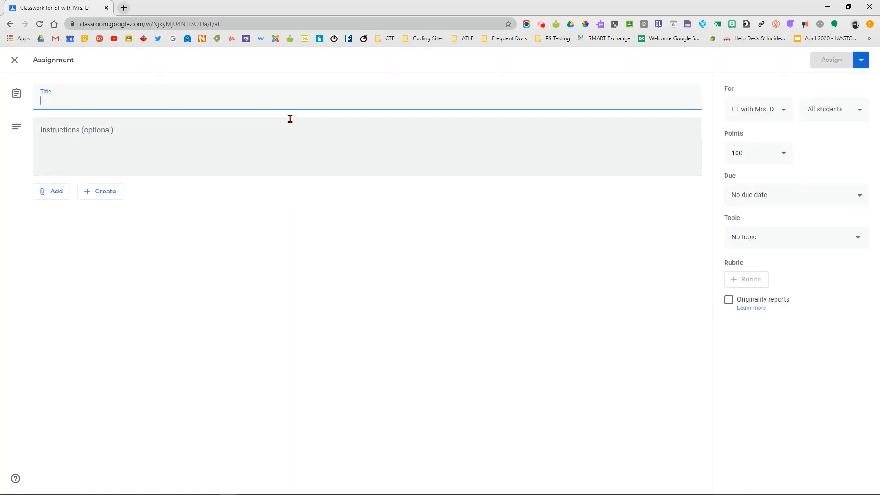
text(New LA)
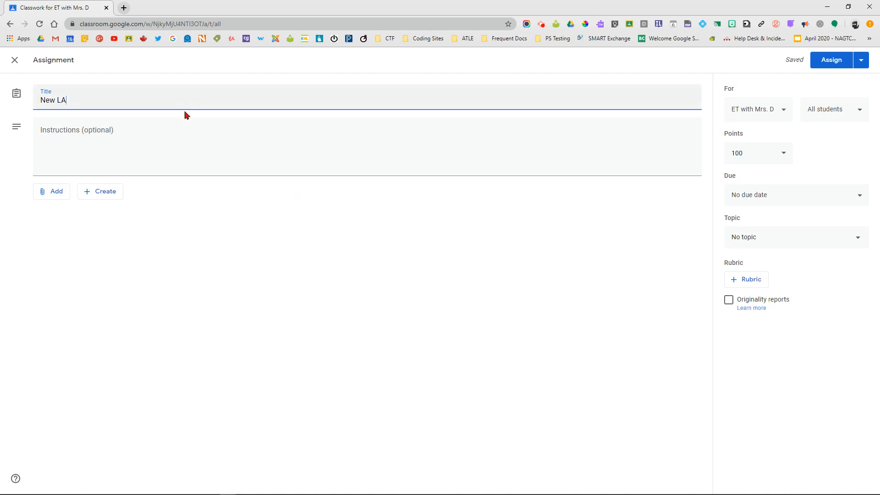
click(159, 129)
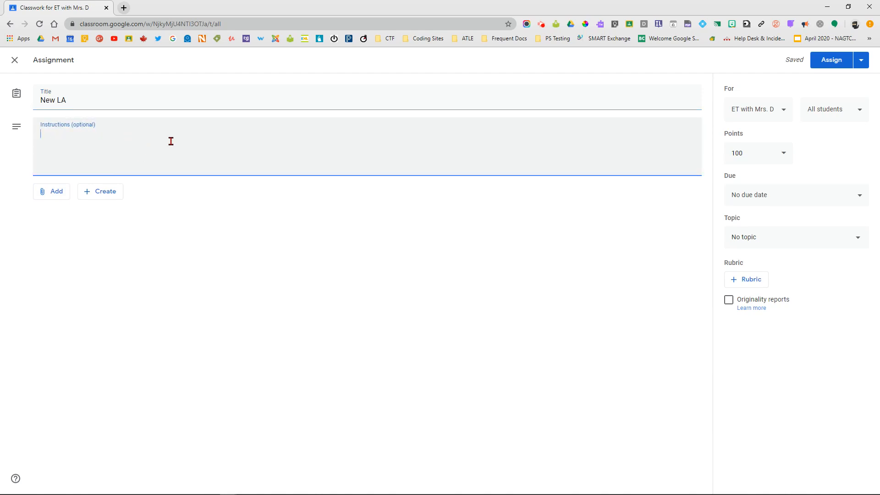
- Attach the April 27-May 1 Weekly Note from Google Drive with a copy for each student, and close the assignment as a draft
click(39, 193)
click(65, 212)
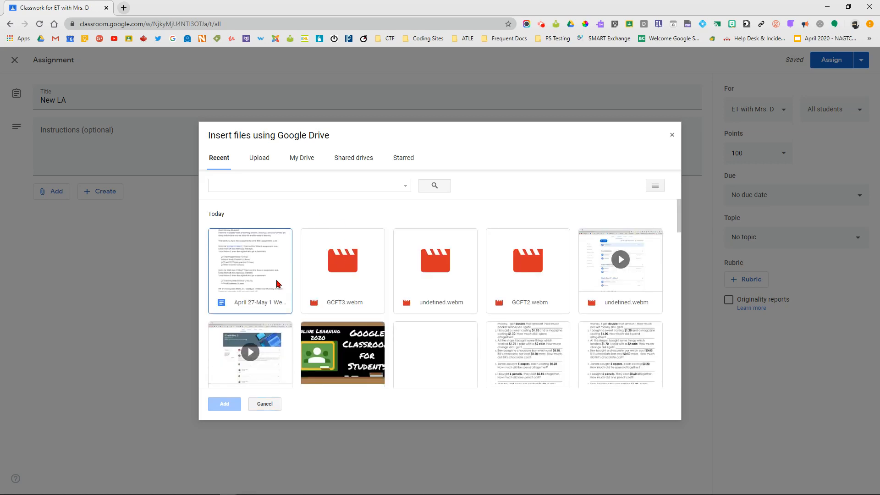
double_click(266, 283)
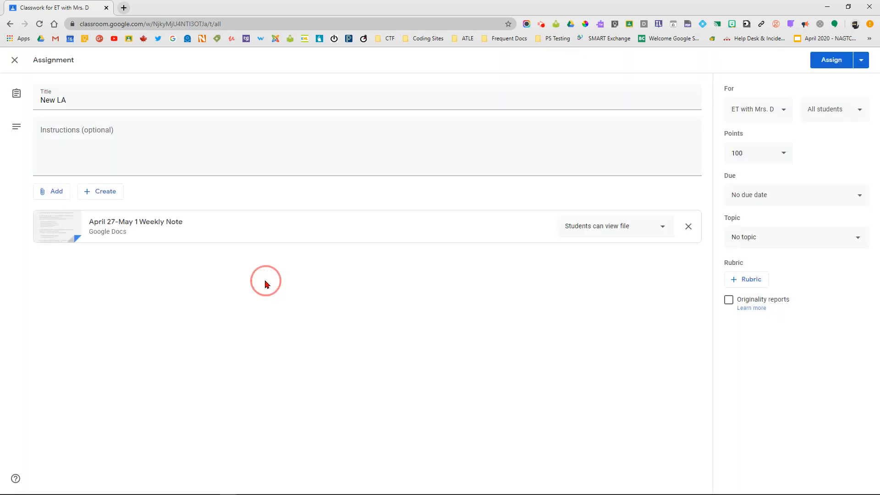
click(582, 226)
click(584, 275)
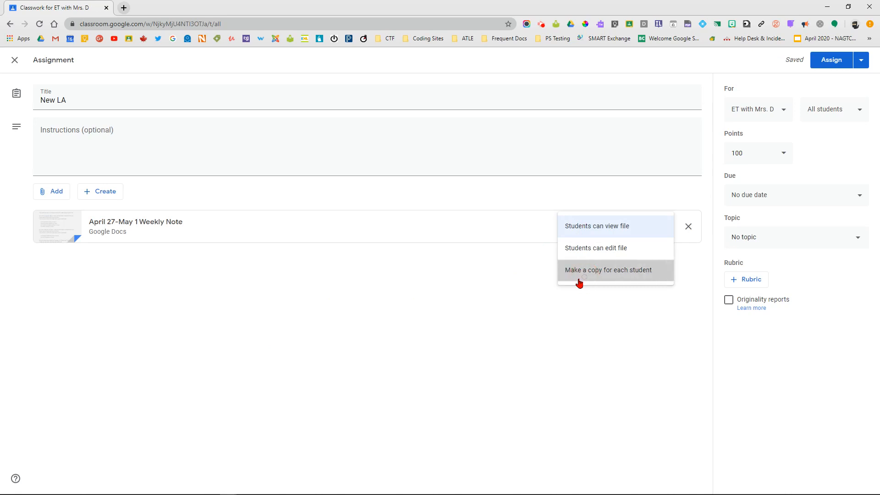
click(397, 334)
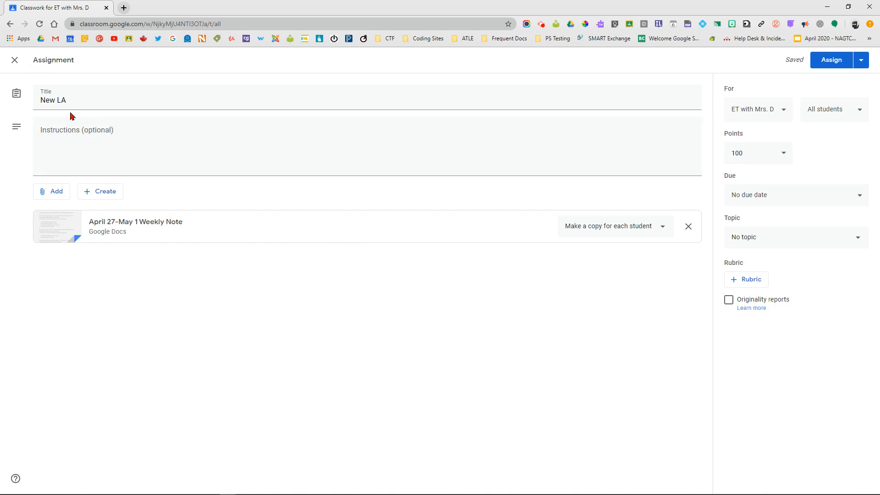
click(15, 60)
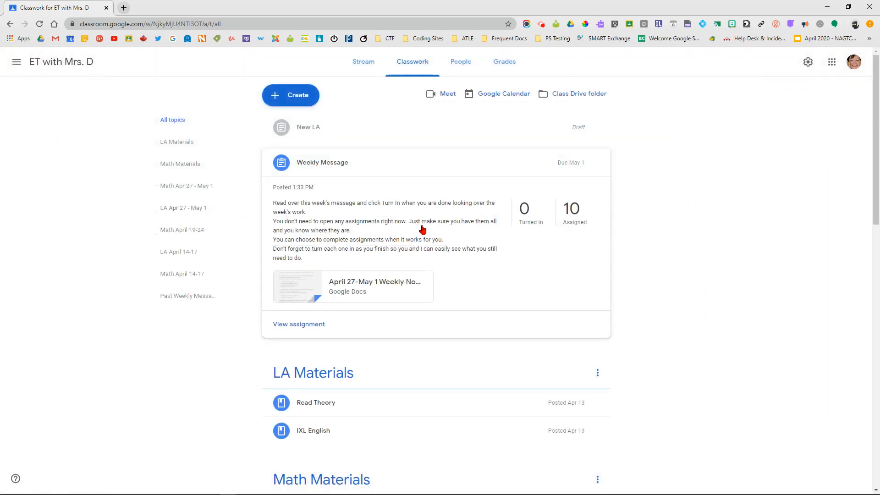
scroll(425, 185, down, 5)
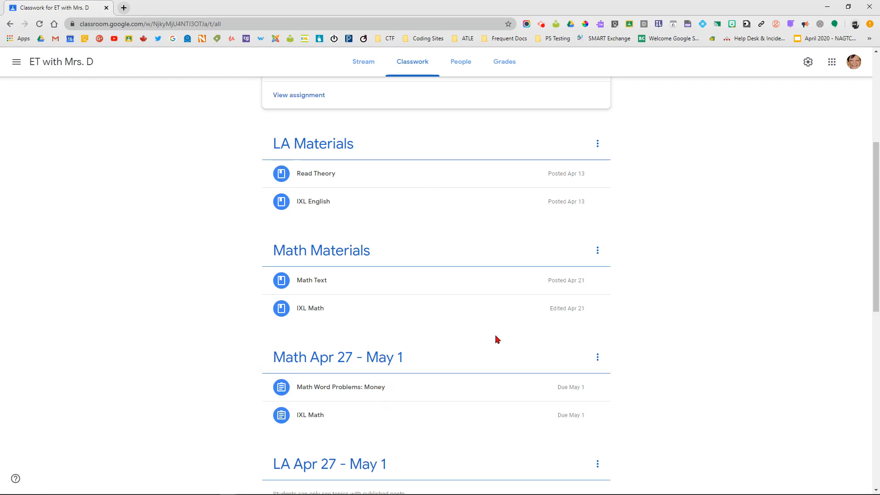
scroll(432, 310, down, 2)
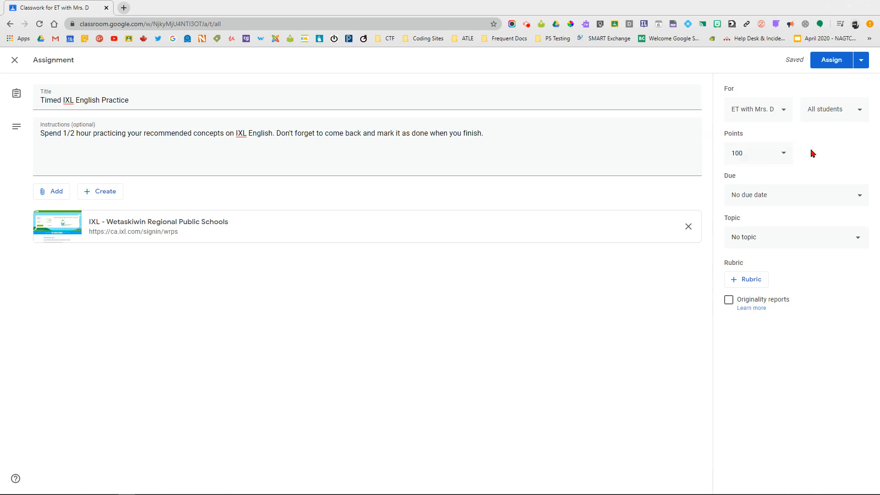
- Make the Timed IXL English Practice assignment Ungraded and set its due date to May 1, 2020
click(784, 155)
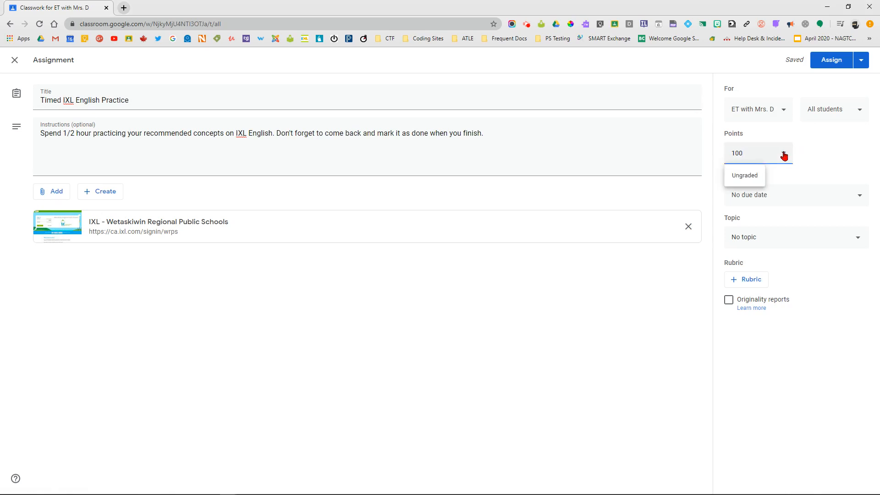
click(748, 178)
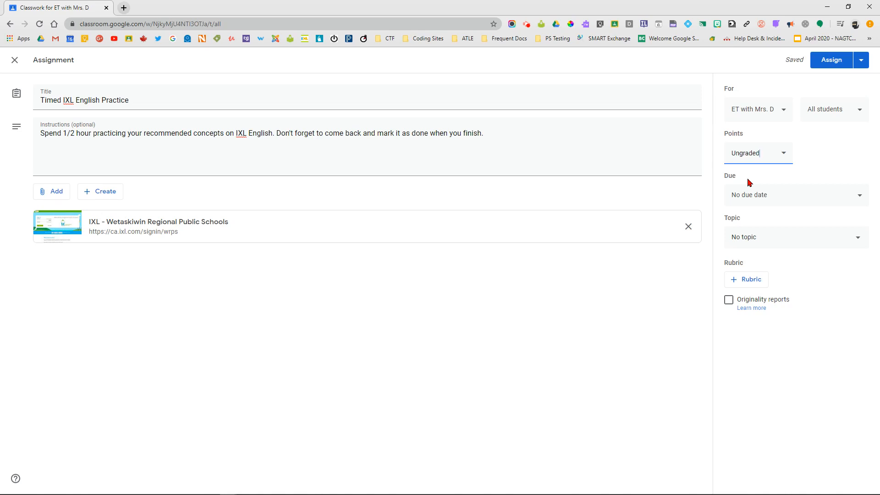
click(810, 199)
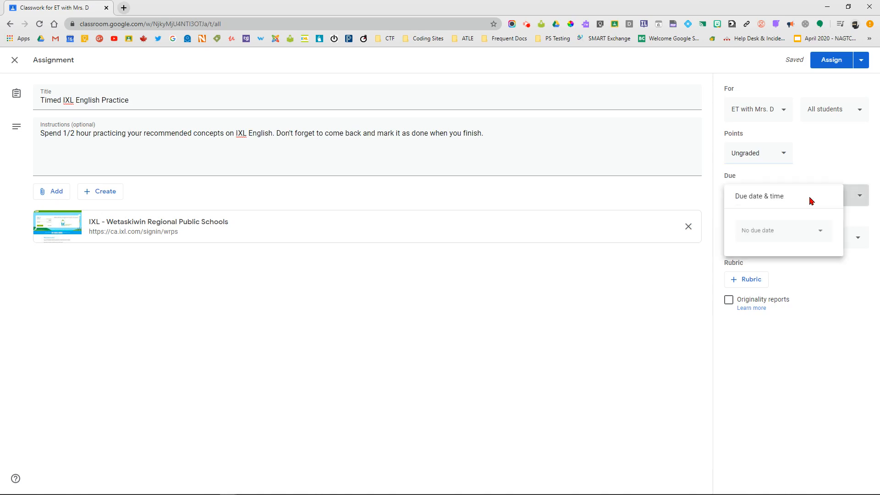
click(821, 235)
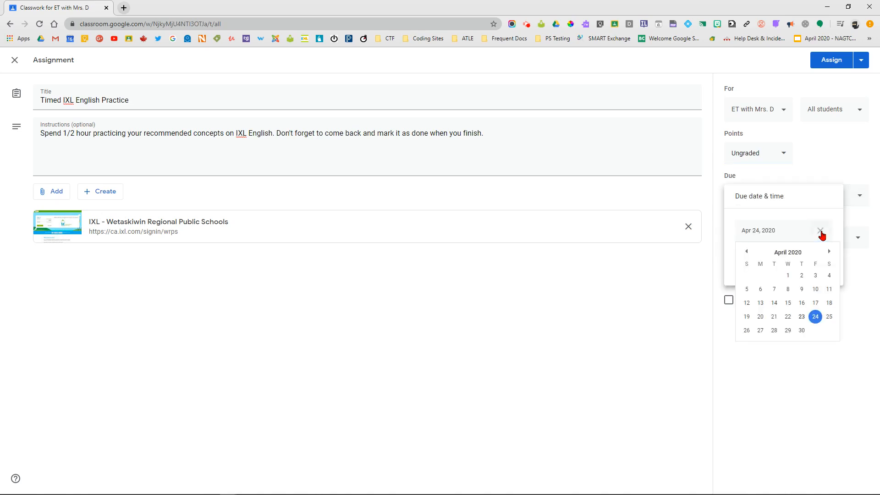
click(830, 252)
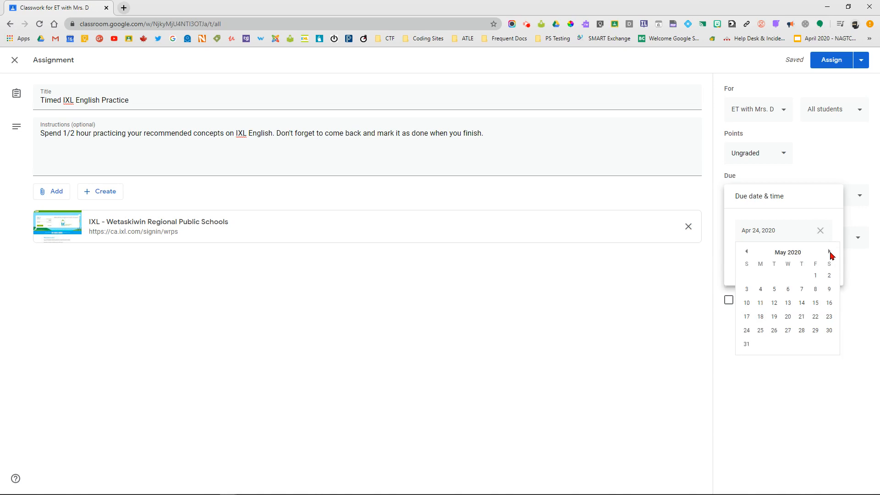
click(815, 277)
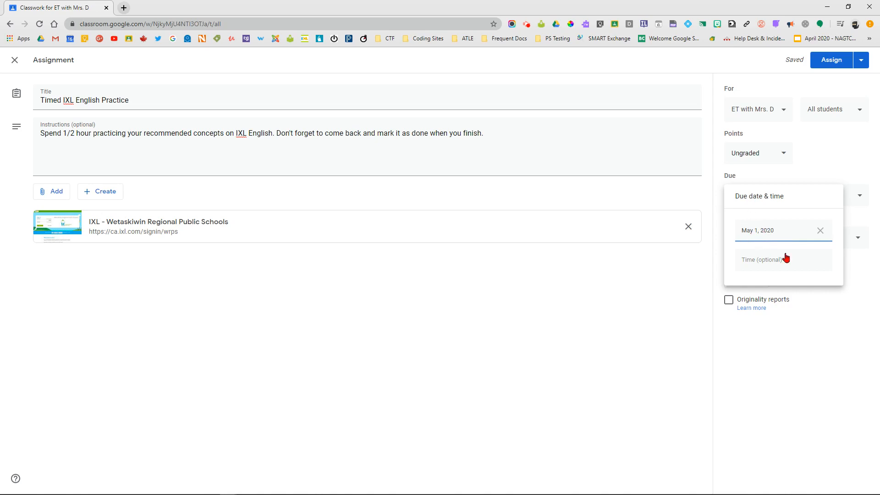
click(816, 343)
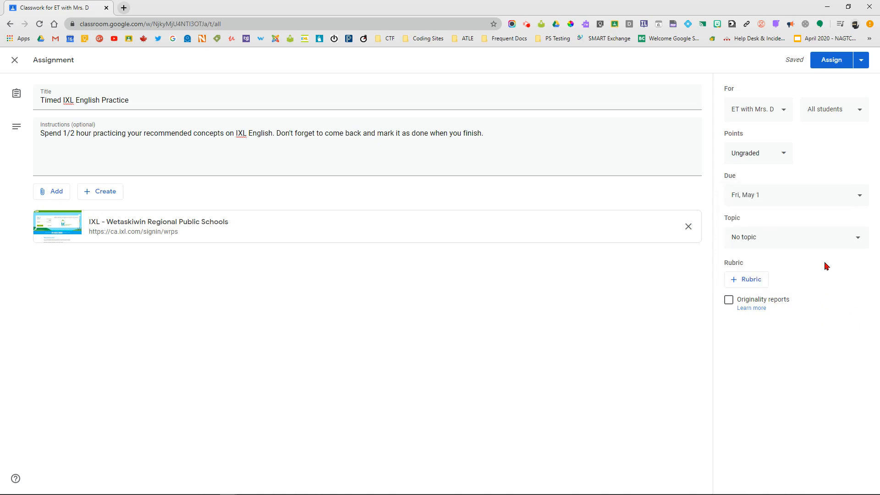
- File the Timed IXL English Practice assignment under the LA Apr 27 - May 1 topic and assign it to all students
click(820, 238)
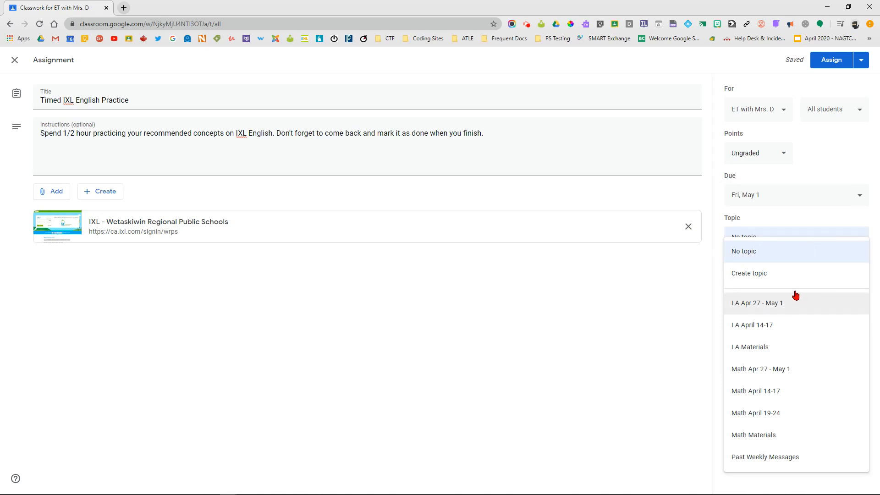
click(780, 308)
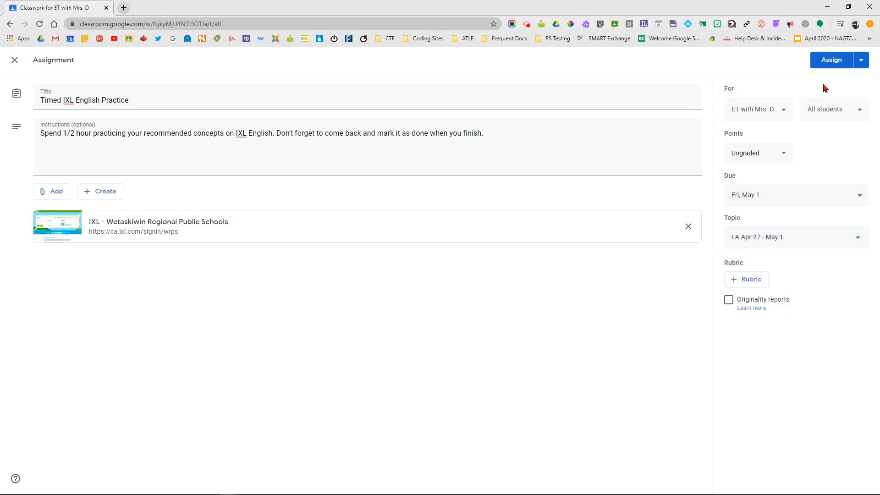
click(831, 60)
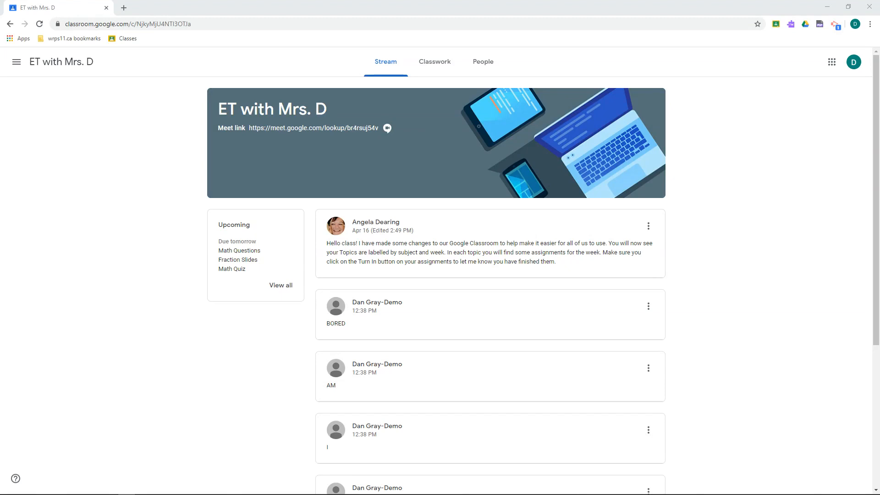
- In the student's classwork view, look at the Math Apr 27 - May 1 topic, then expand and collapse the Weekly Message assignment
click(424, 66)
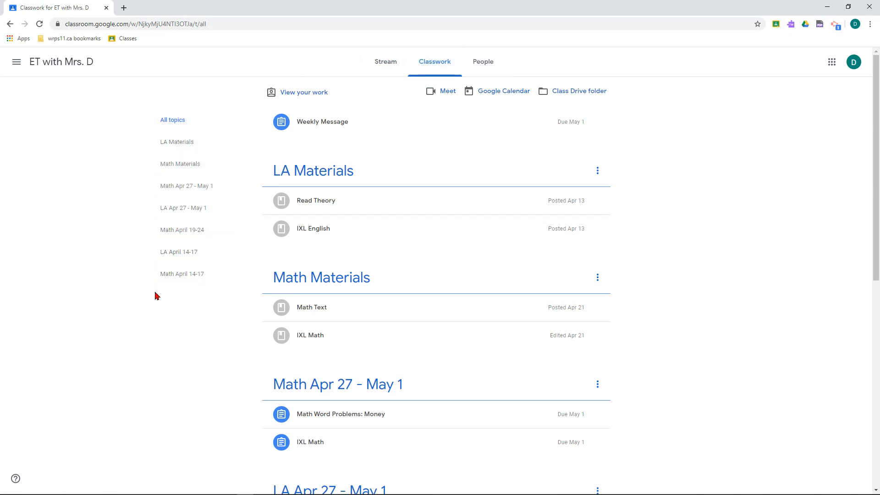
click(173, 188)
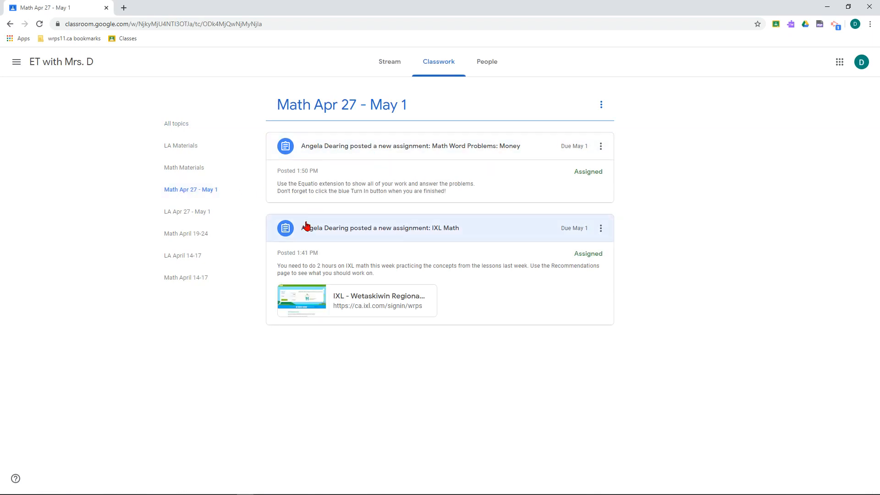
click(178, 123)
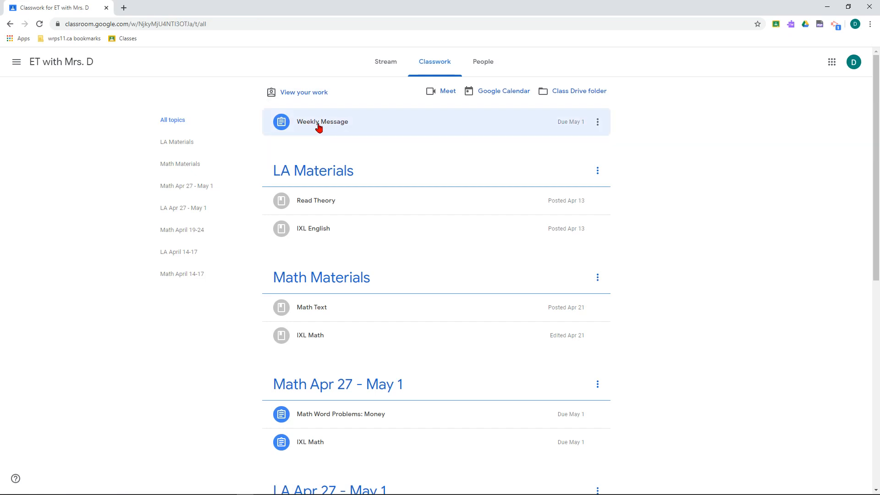
click(319, 128)
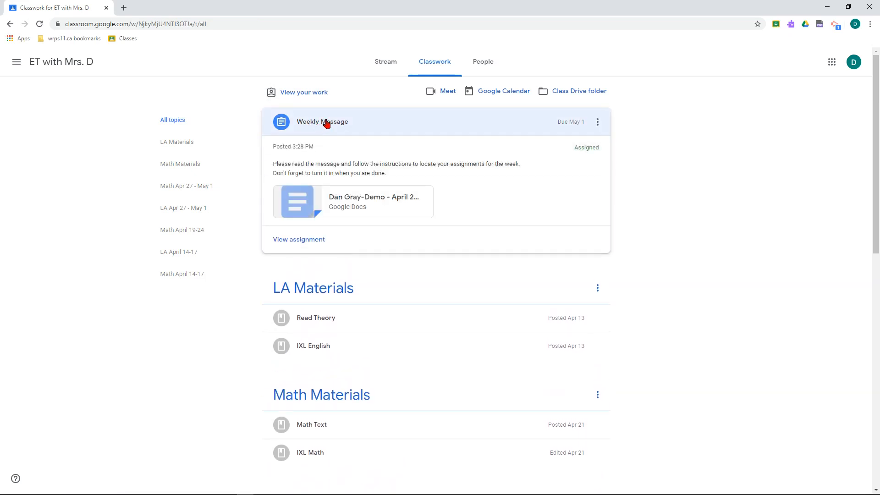
click(326, 122)
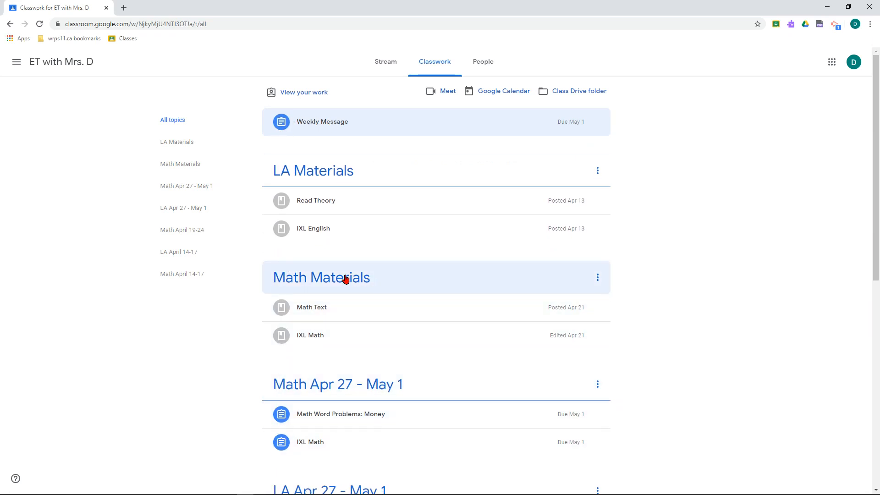
- Look over the full classwork list, then view the Math April 19-24 and Math Apr 27 - May 1 topics
scroll(339, 285, down, 7)
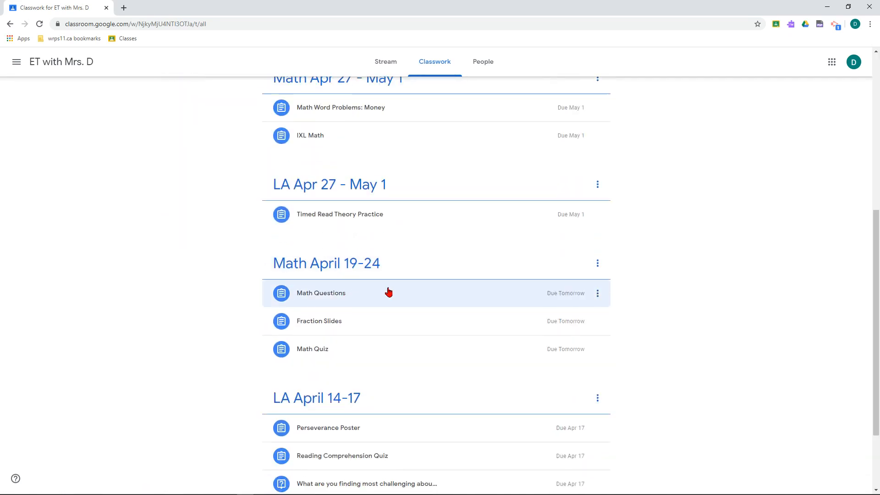
scroll(387, 291, up, 7)
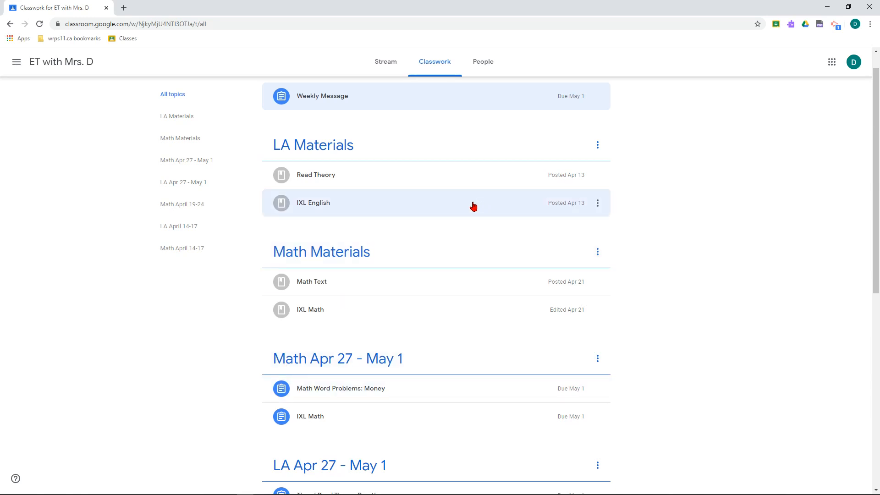
scroll(471, 204, down, 6)
scroll(467, 223, up, 1)
scroll(467, 223, down, 3)
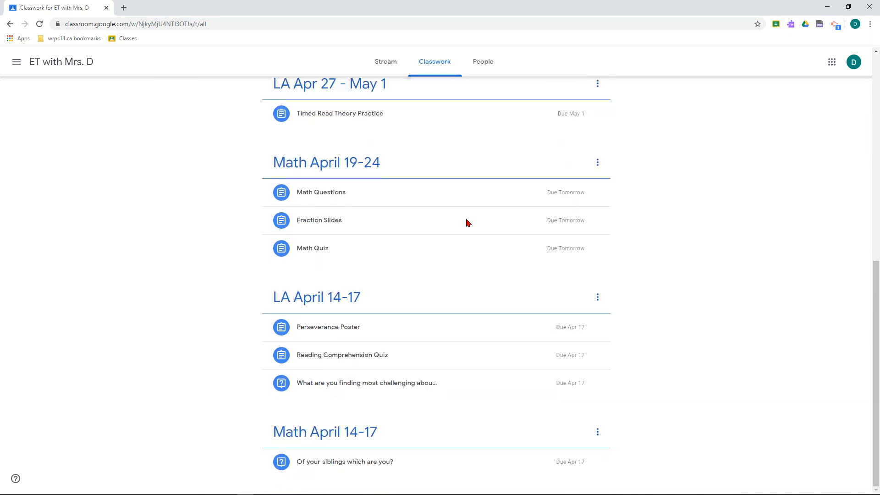
scroll(467, 223, up, 9)
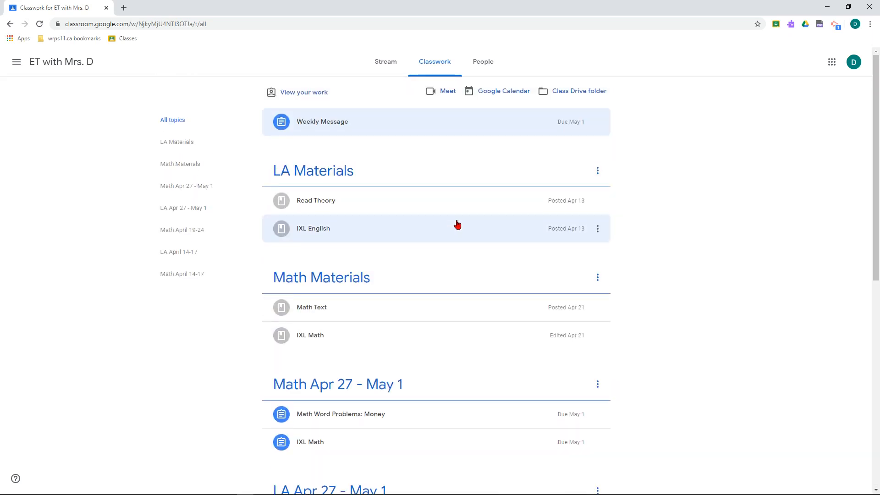
click(171, 234)
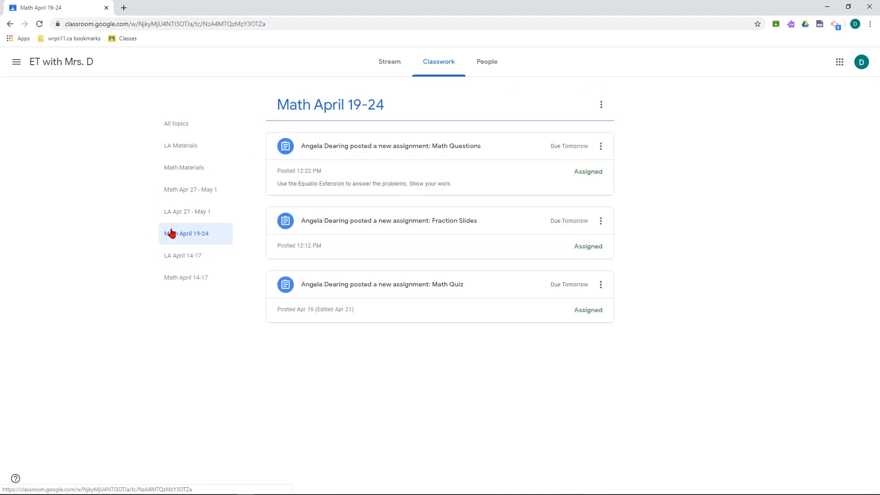
click(187, 197)
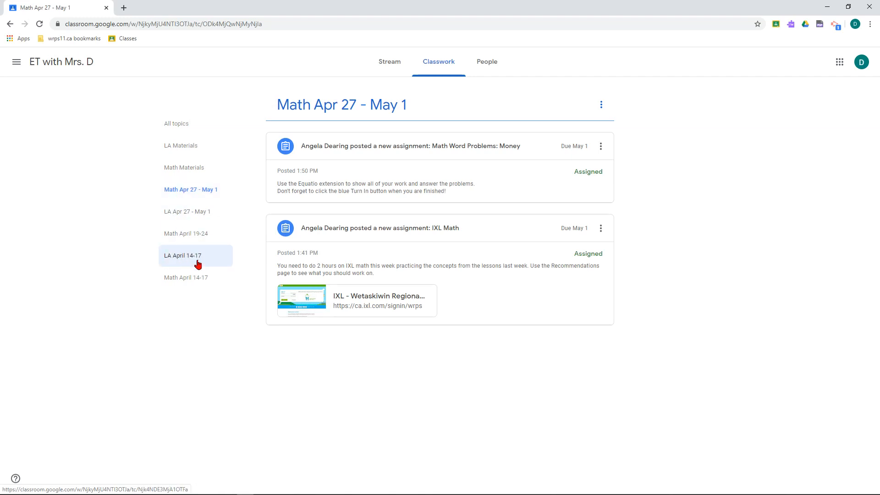
- View the Math Word Problems: Money assignment from its topic and return to the full classwork list
click(396, 146)
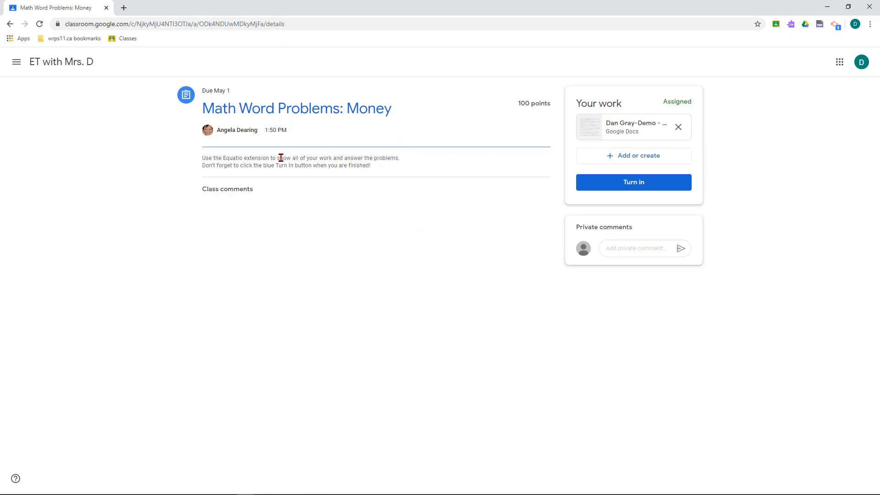
click(74, 67)
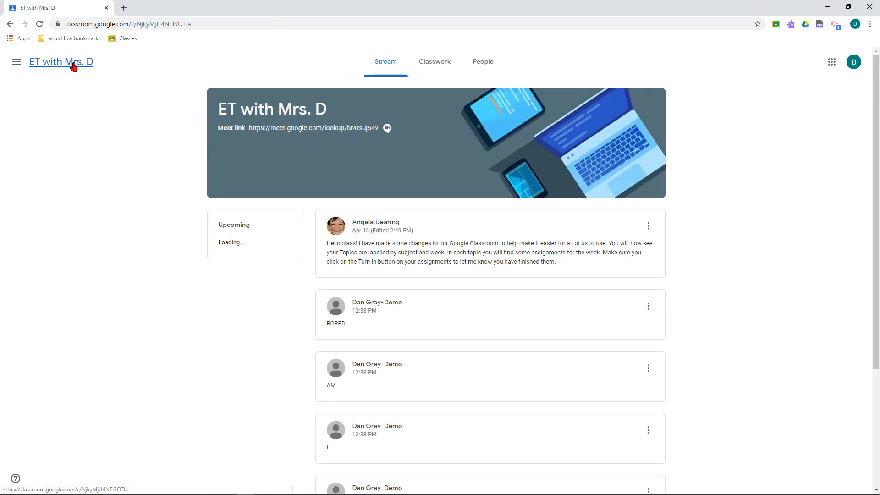
click(425, 69)
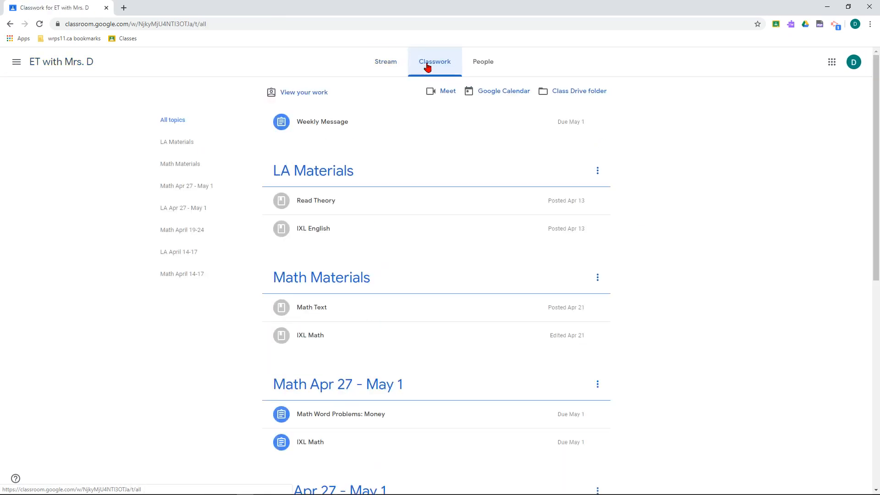
- Reopen the Math Word Problems: Money assignment from the classwork list, view the attached Money Word Problems document, and close the document
scroll(438, 224, down, 3)
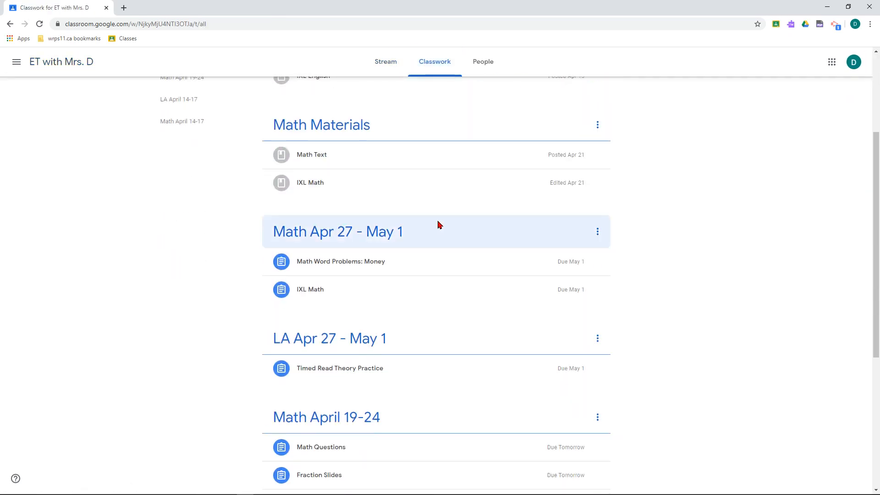
click(359, 270)
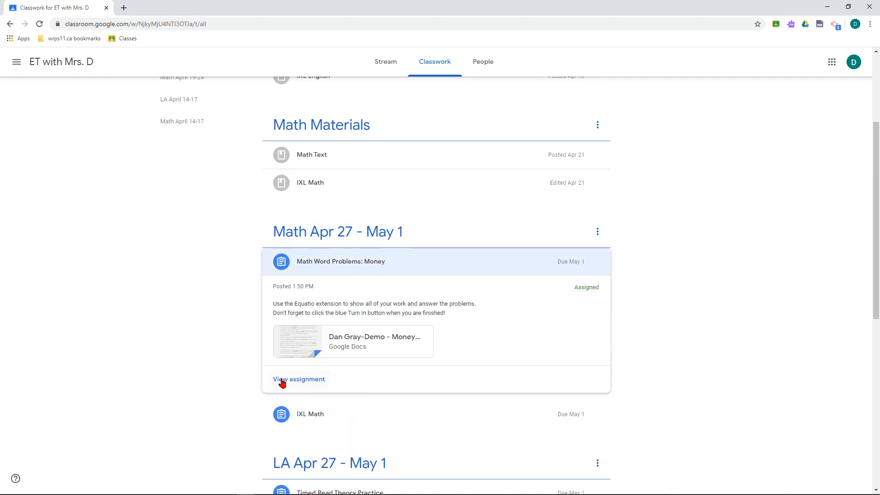
click(281, 379)
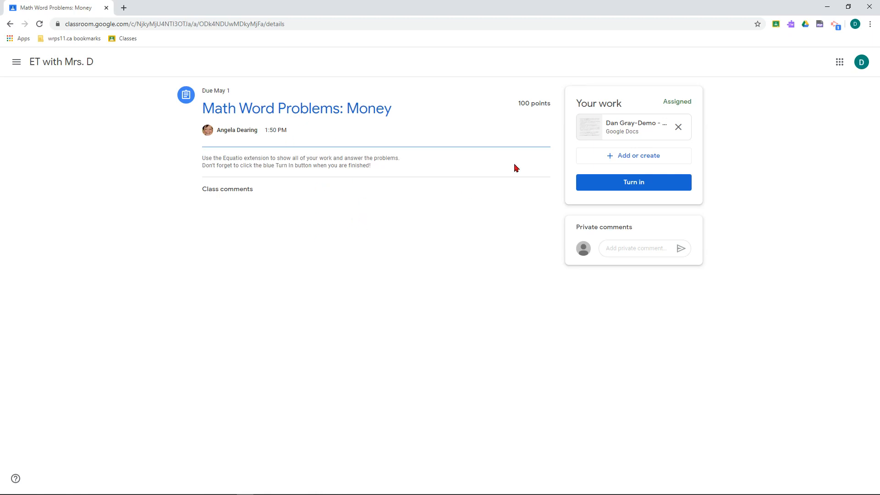
click(607, 128)
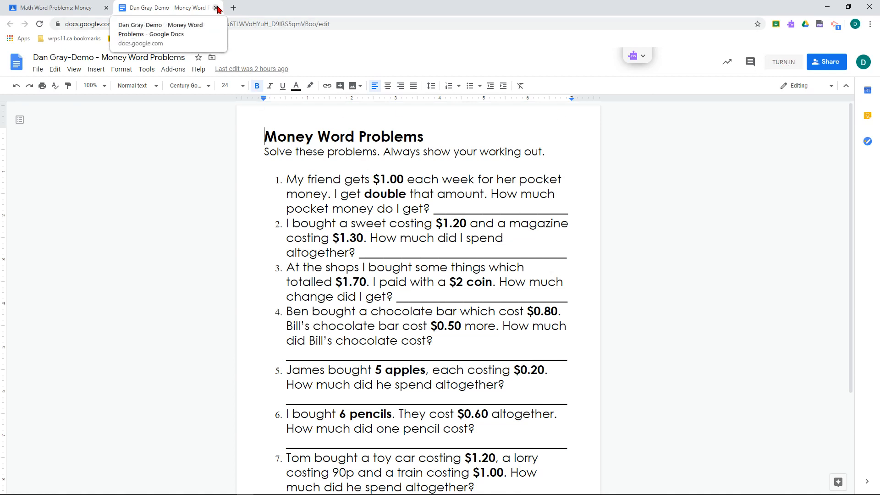
click(215, 8)
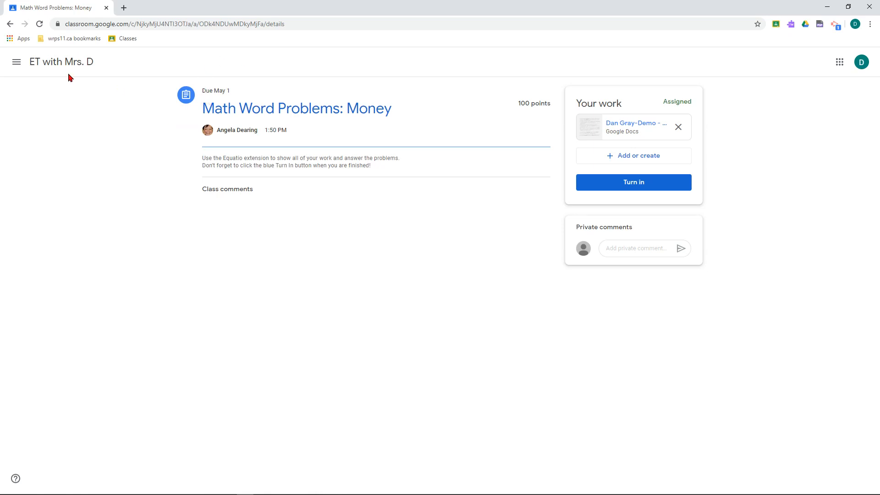
- Check the turn-in confirmation for Math Word Problems: Money and cancel without submitting
click(588, 183)
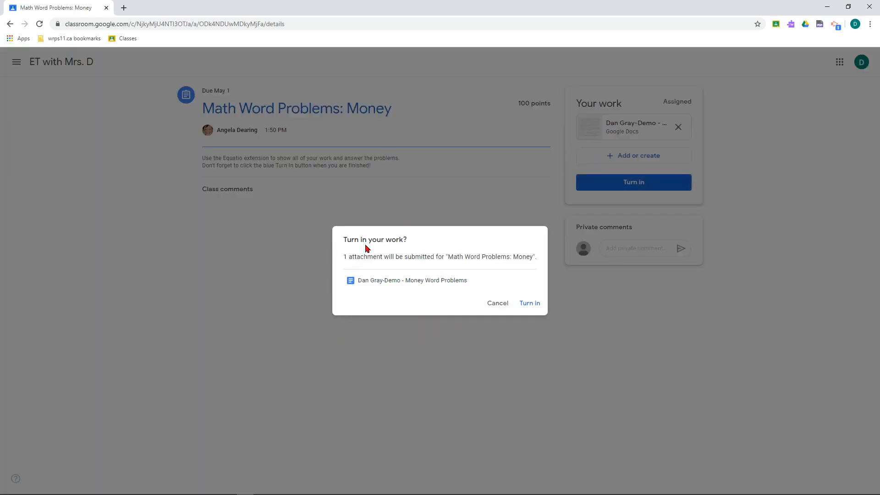
click(488, 308)
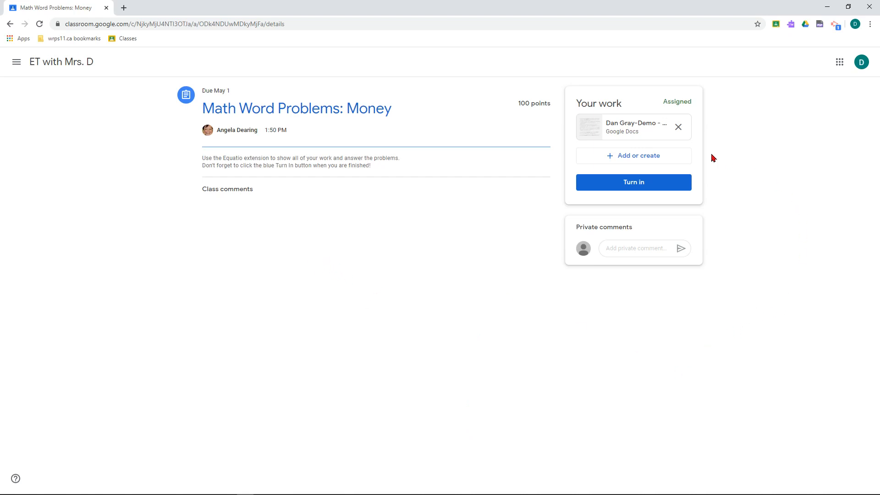
- Check the options for adding or creating work, open the Google Drive file picker, and close it without attaching a file
click(629, 157)
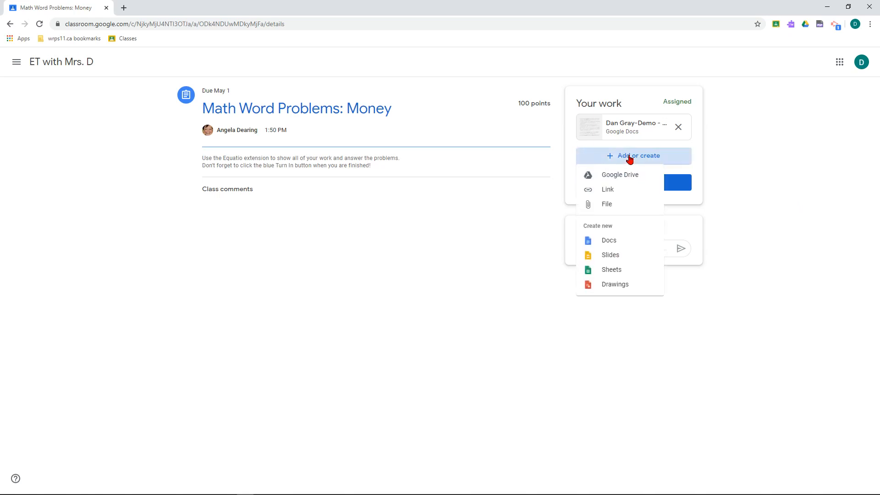
click(745, 169)
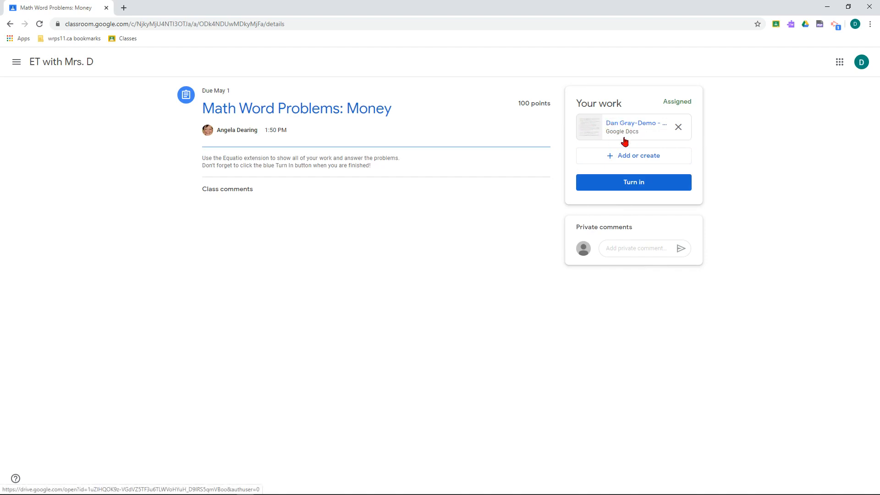
click(605, 159)
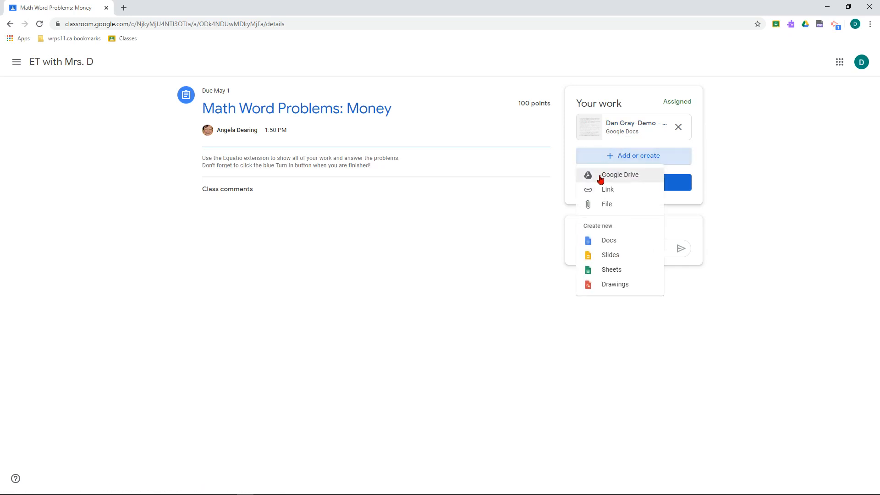
click(601, 178)
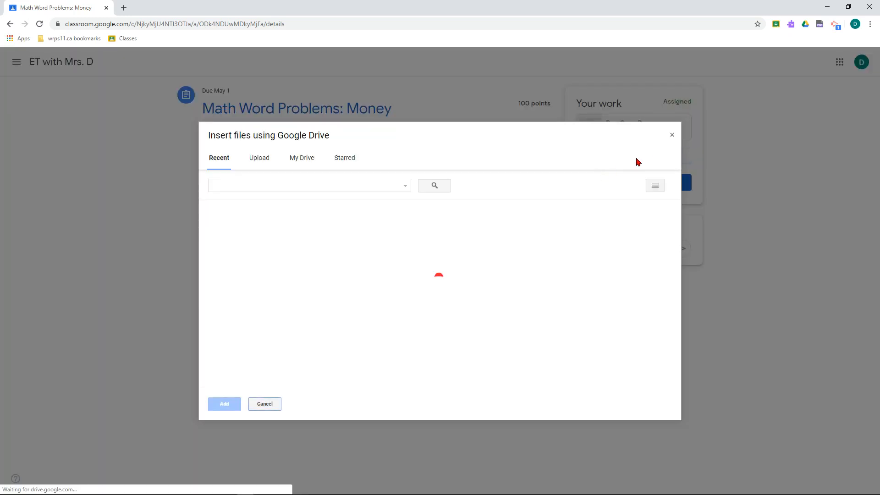
click(672, 136)
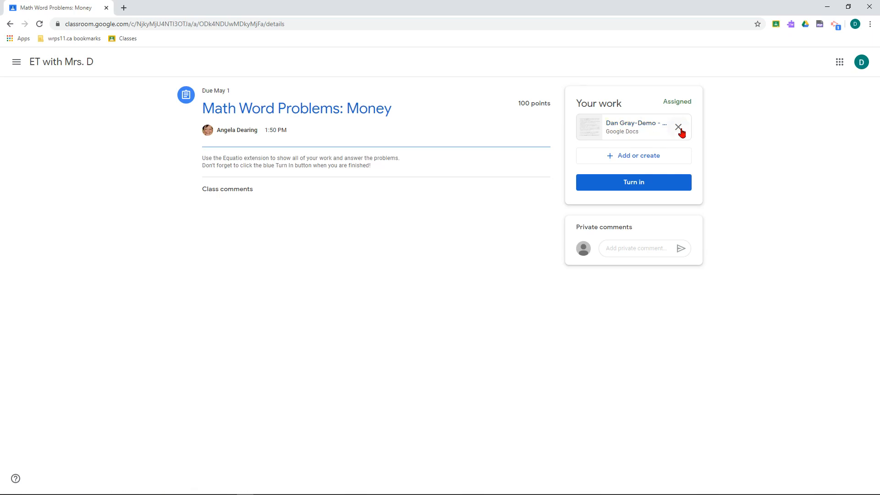
- Remove the attached Money Word Problems document from the student's work and return to the ET with Mrs. D class page
click(679, 128)
click(678, 127)
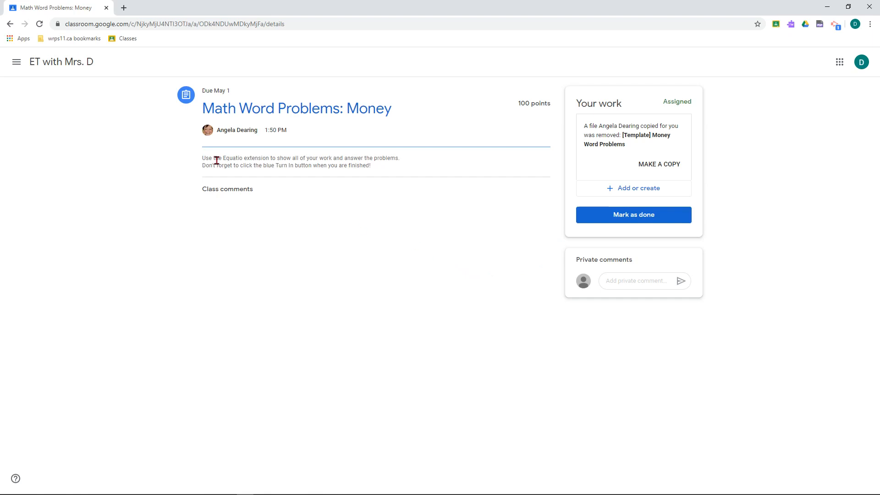
click(72, 67)
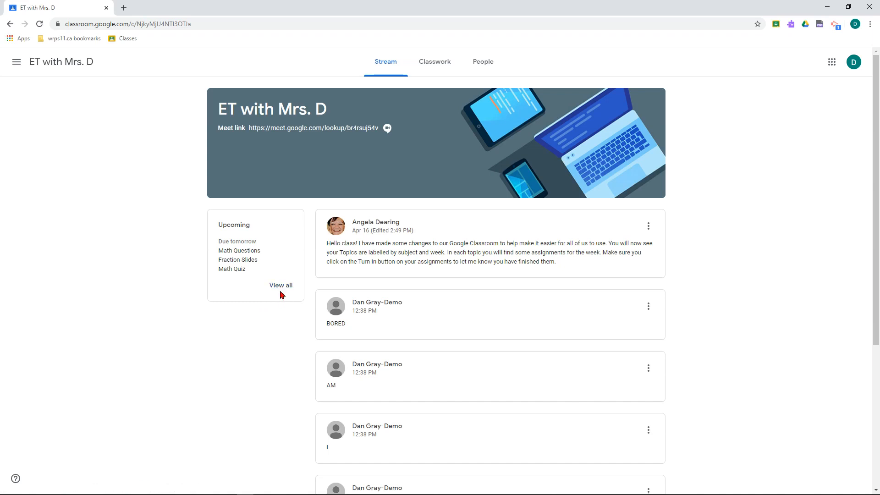
- Open the student's To-do list for enrolled classes and look through the missing and upcoming assignments
click(16, 62)
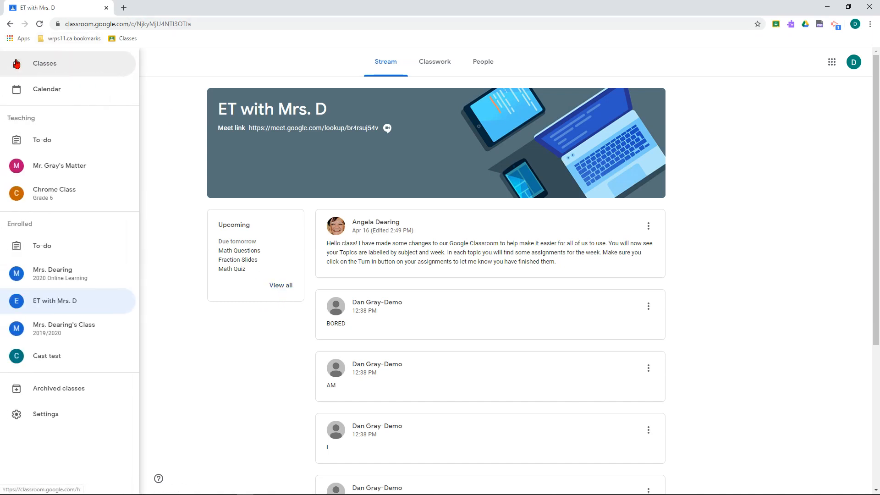
click(49, 248)
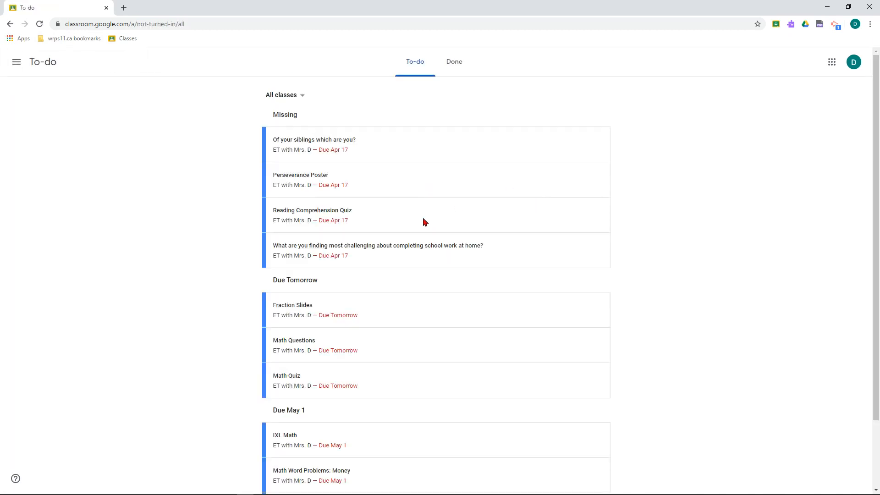
scroll(423, 224, down, 2)
scroll(422, 237, up, 2)
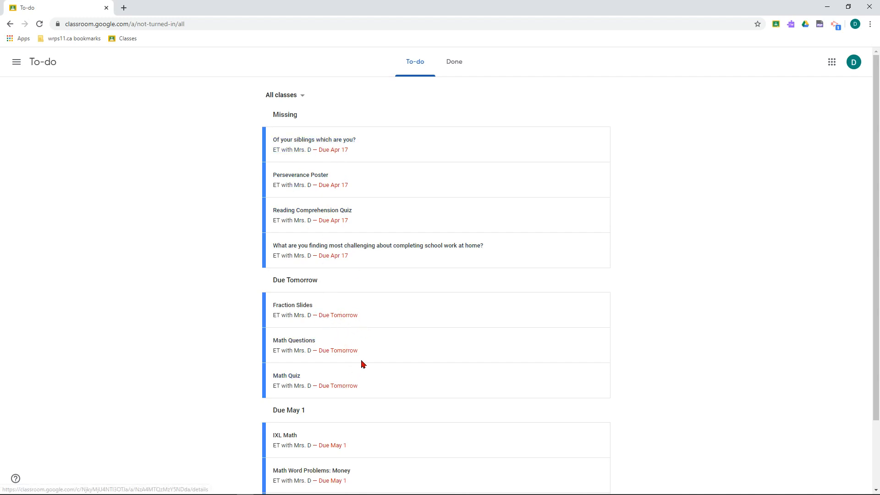
scroll(366, 342, down, 2)
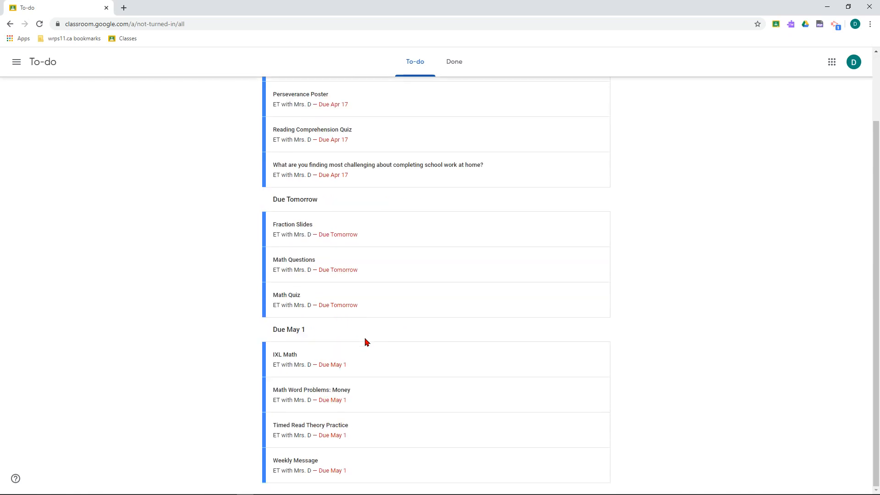
scroll(370, 336, up, 2)
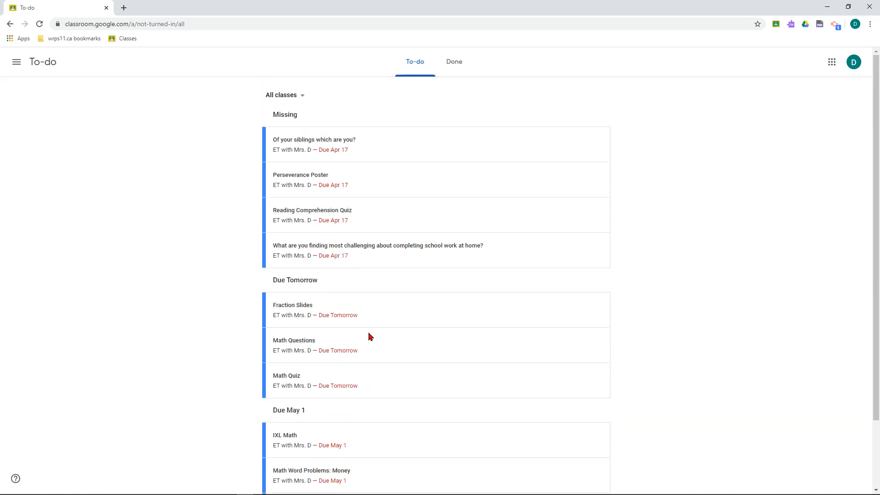
- Answer the missing question "Of your siblings which are you?" with Middle and turn it in
click(340, 144)
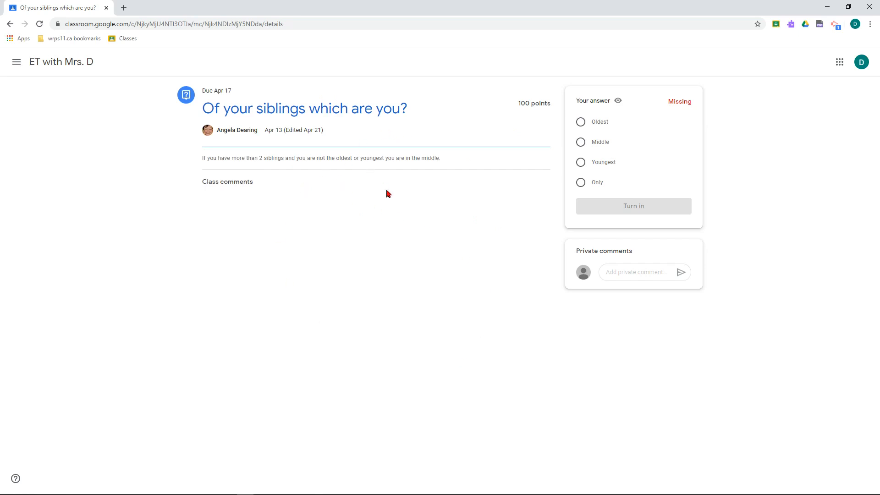
click(581, 142)
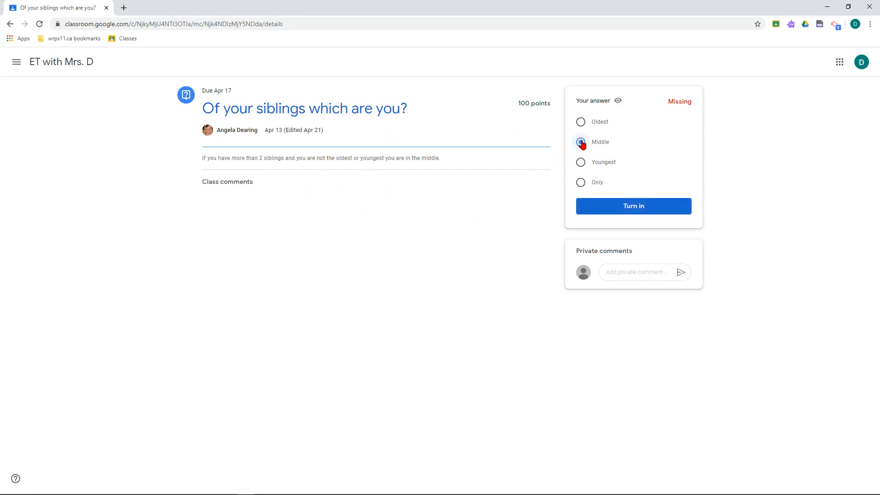
click(603, 210)
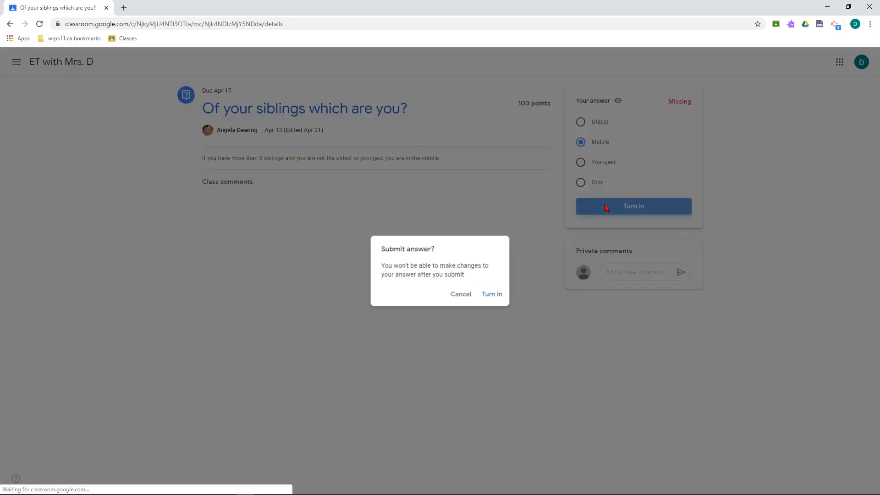
click(496, 296)
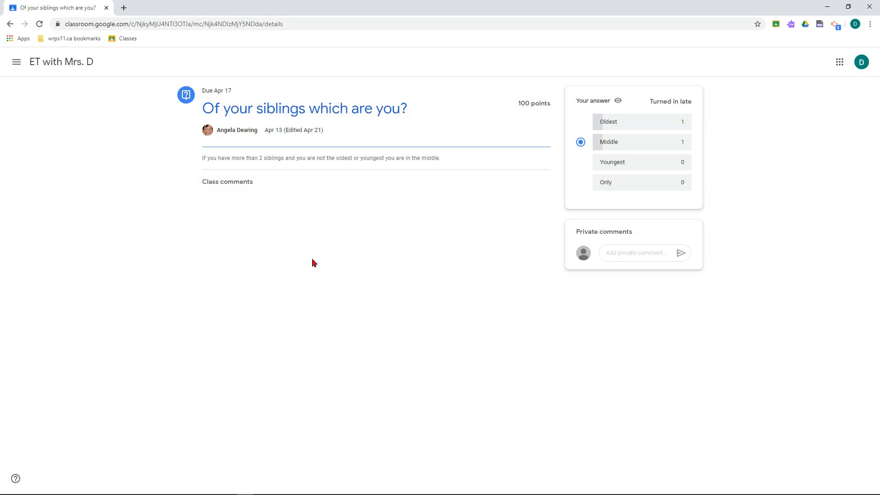
- Return to the class's classwork, open the Math Questions assignment under Math April 19-24, and turn it in with its attached document
click(59, 64)
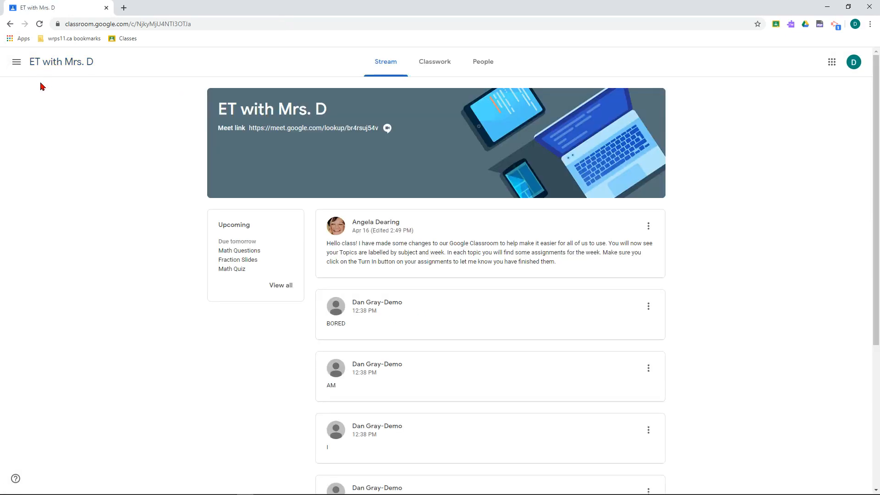
click(427, 61)
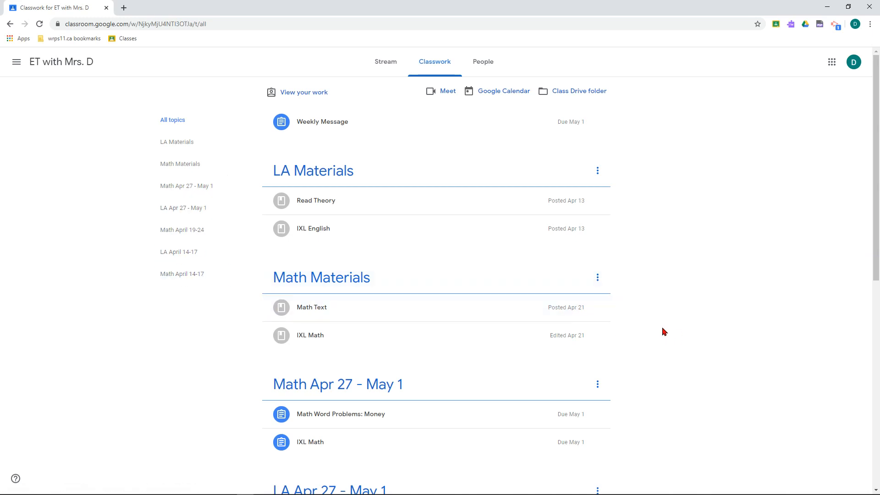
scroll(664, 331, down, 9)
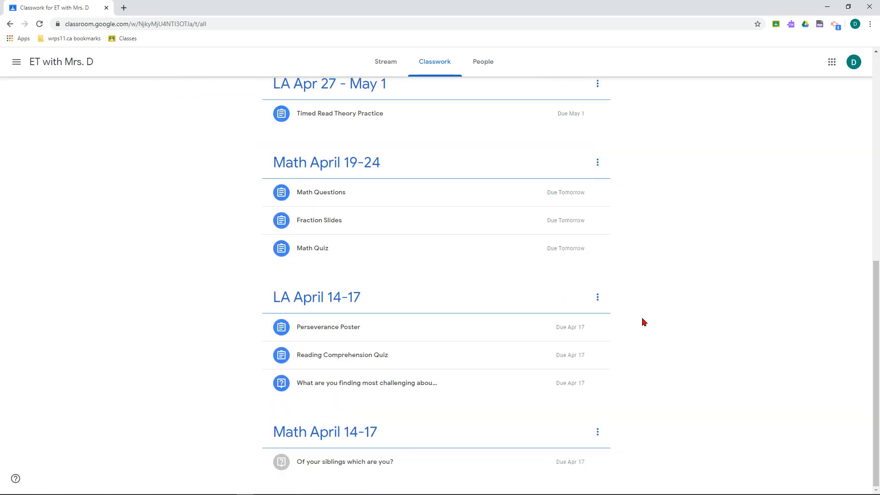
click(337, 195)
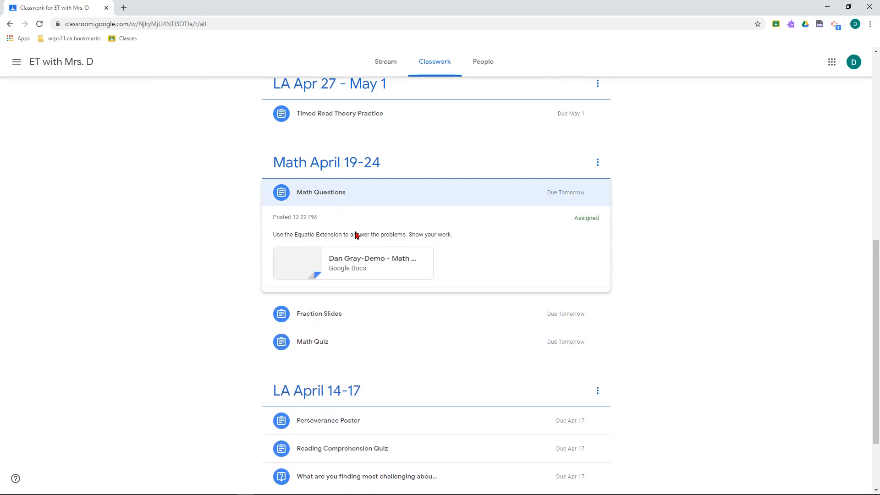
click(322, 304)
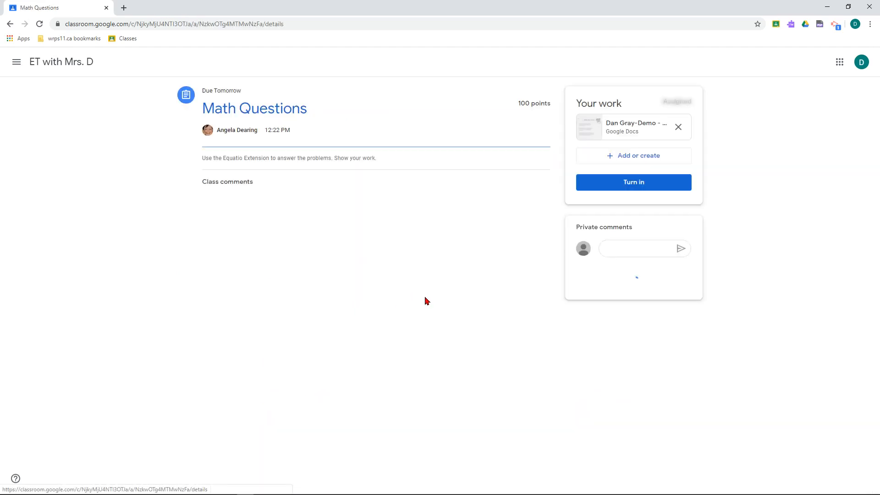
click(617, 184)
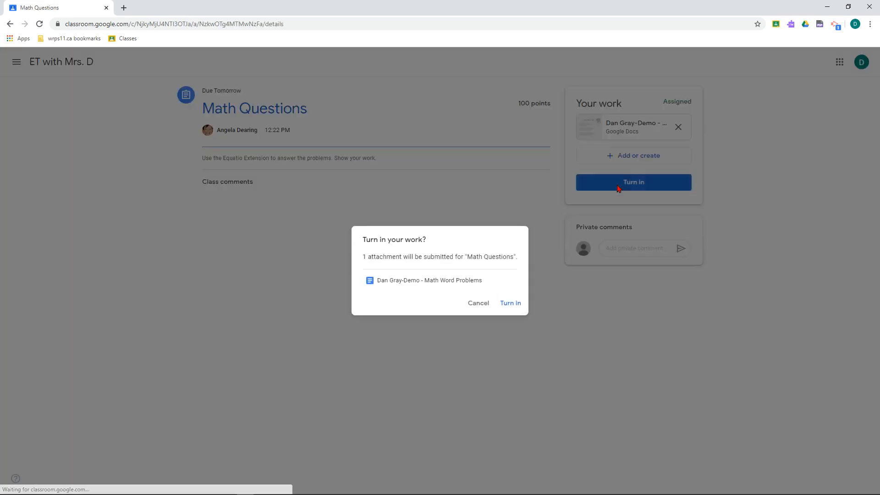
click(502, 306)
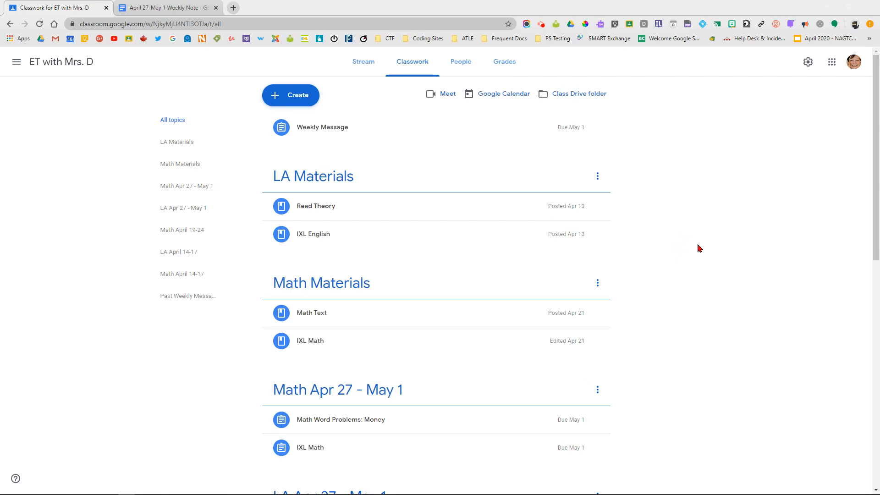
- In the teacher's classwork list, check the turned-in and assigned counts for Math Word Problems: Money and Timed Read Theory Practice
scroll(640, 221, down, 3)
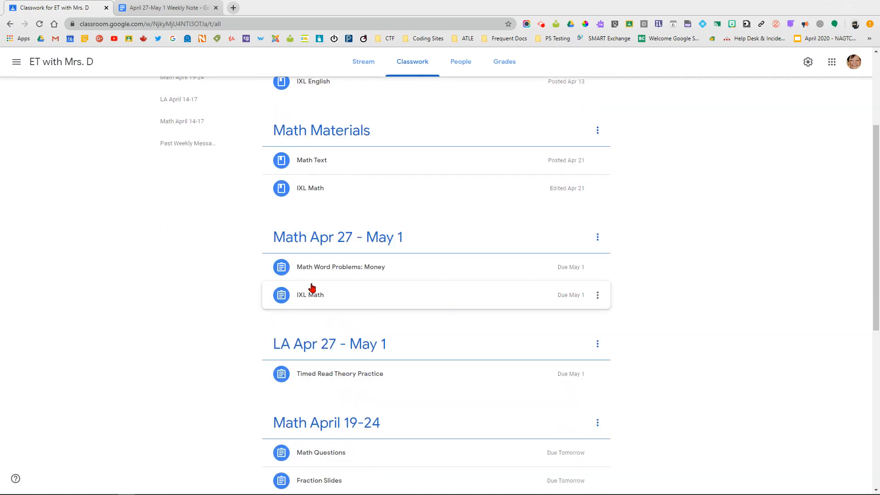
click(337, 271)
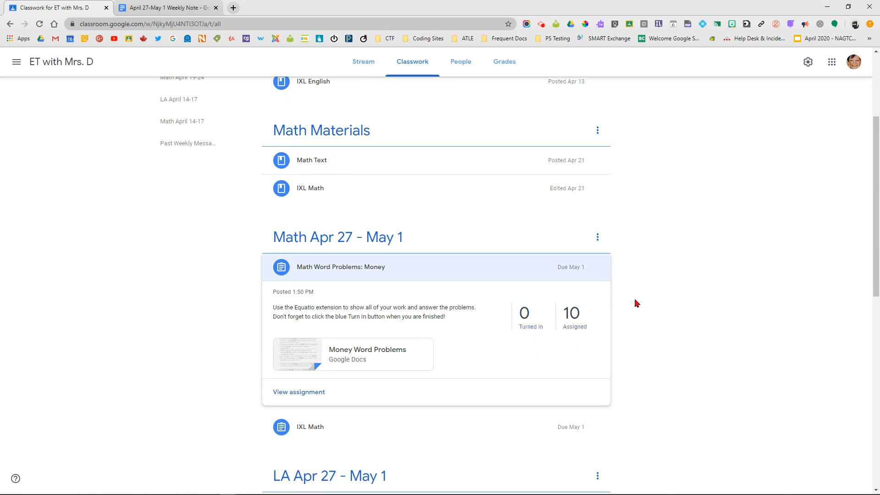
scroll(636, 293, down, 5)
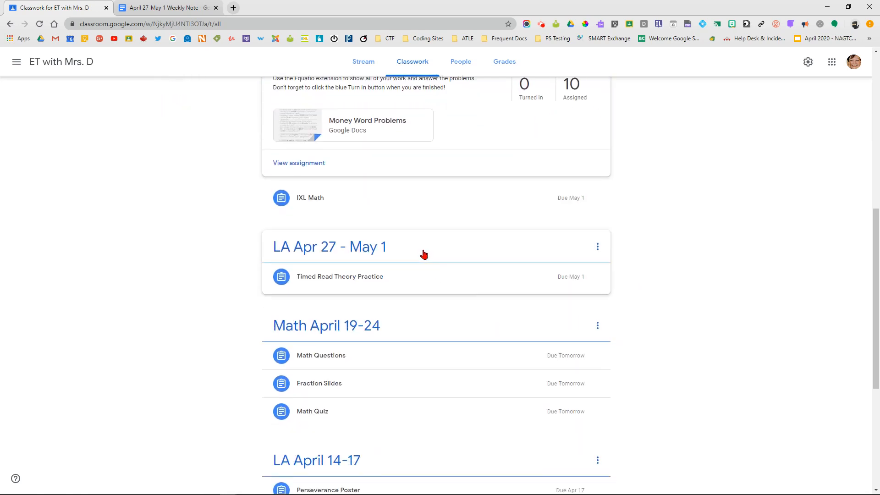
click(417, 279)
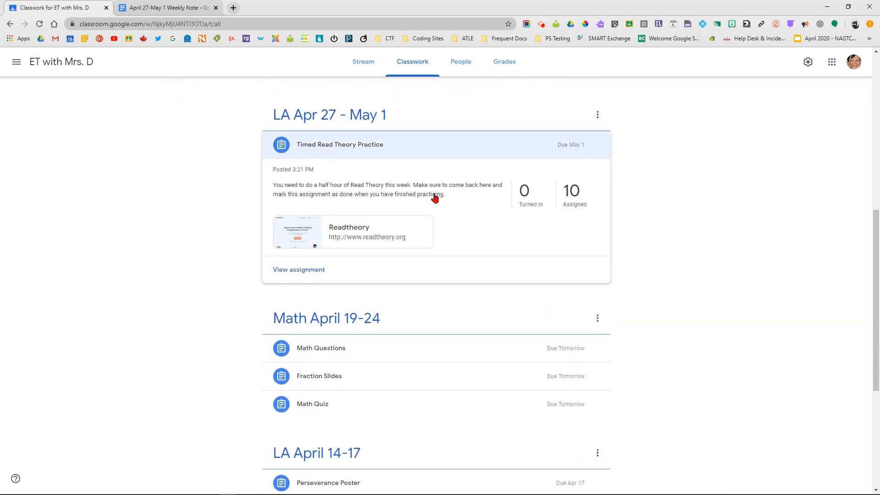
- Open the student work for Timed Read Theory Practice, view three students' grade fields, and select and deselect one student
click(296, 271)
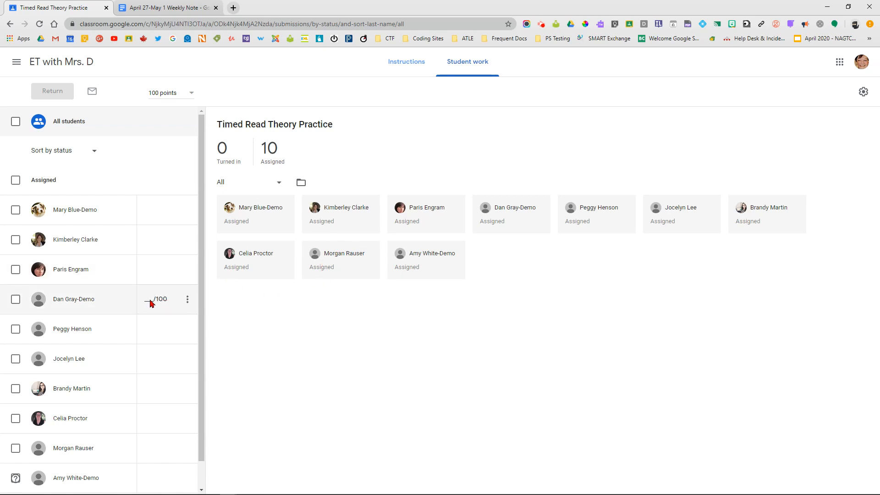
click(151, 300)
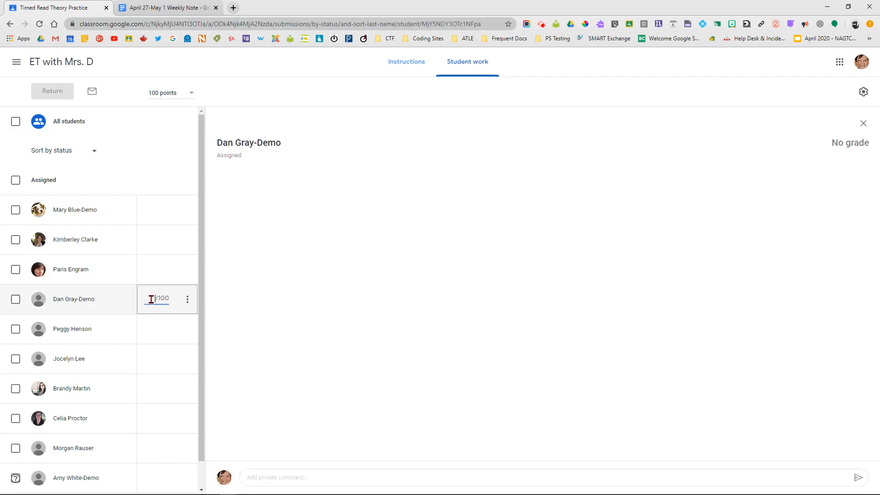
click(163, 243)
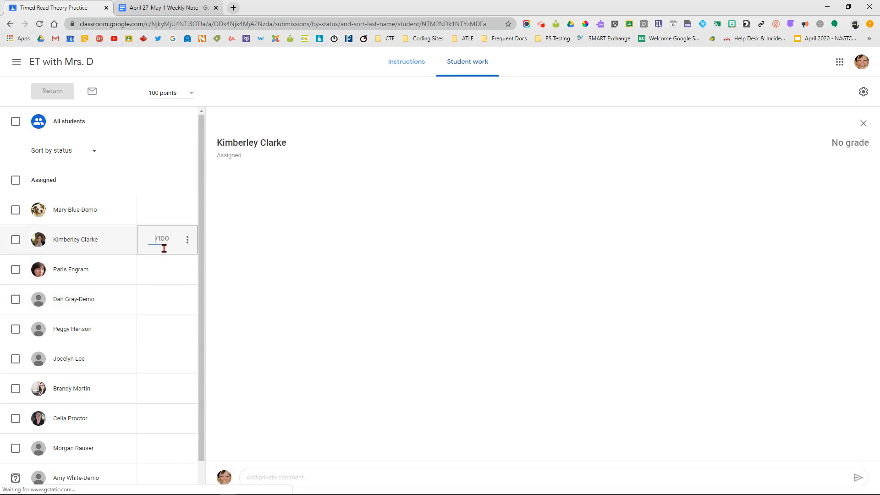
click(172, 331)
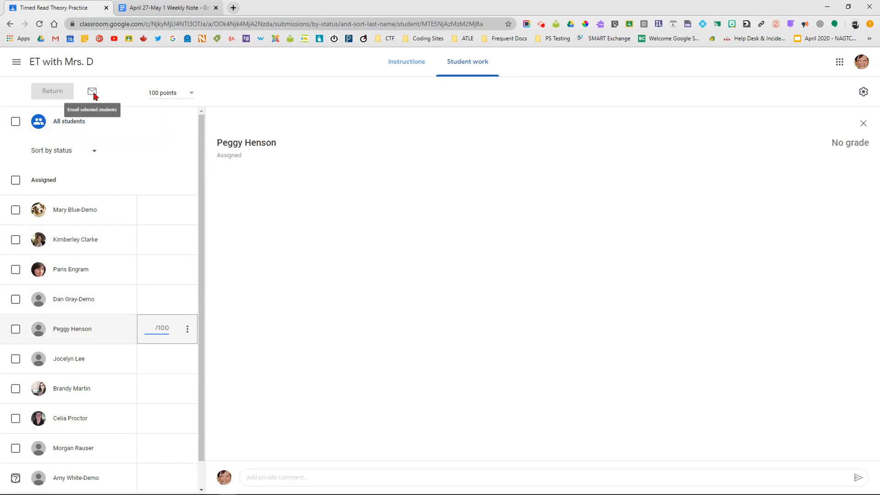
click(16, 270)
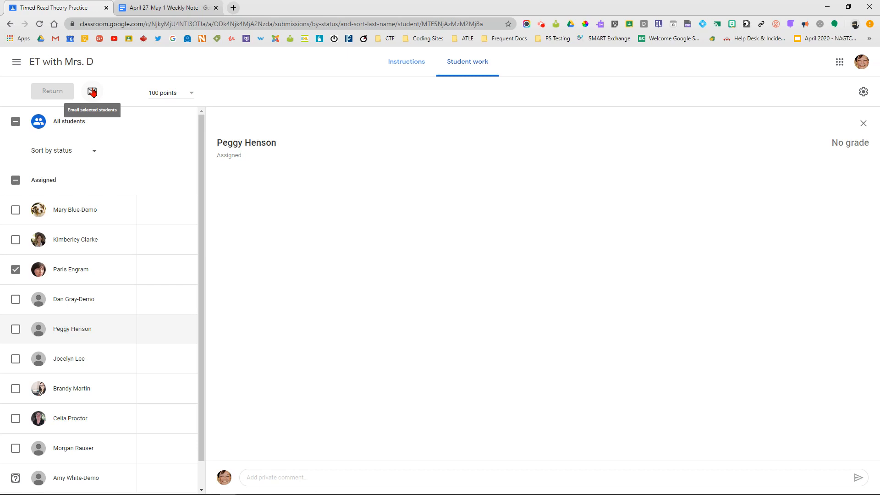
click(17, 270)
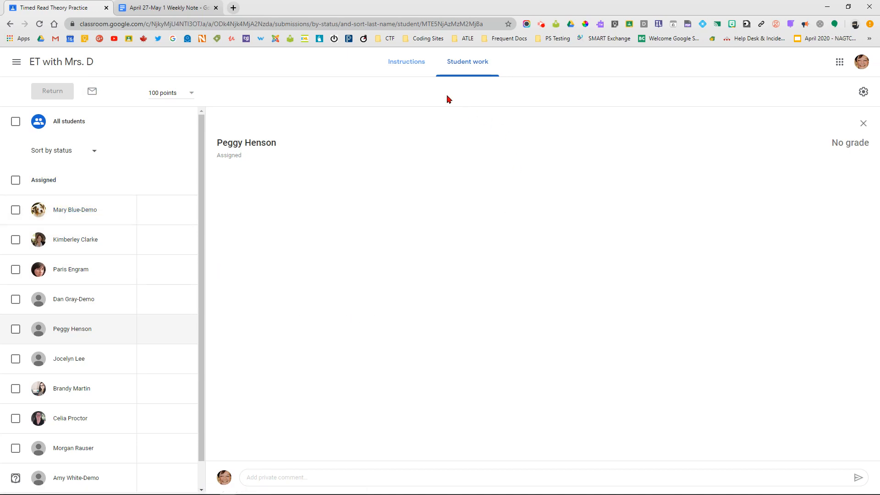
- Open the teacher's To-do list to view the assignments to review across all classes
click(16, 62)
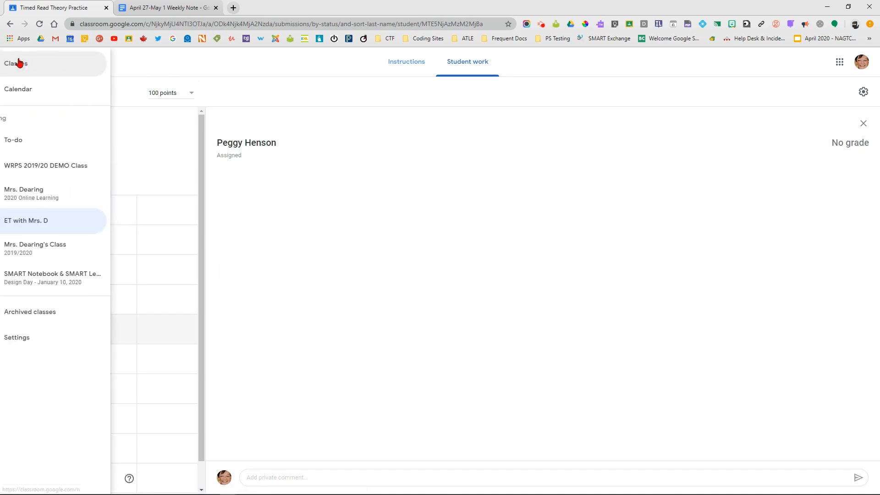
click(39, 141)
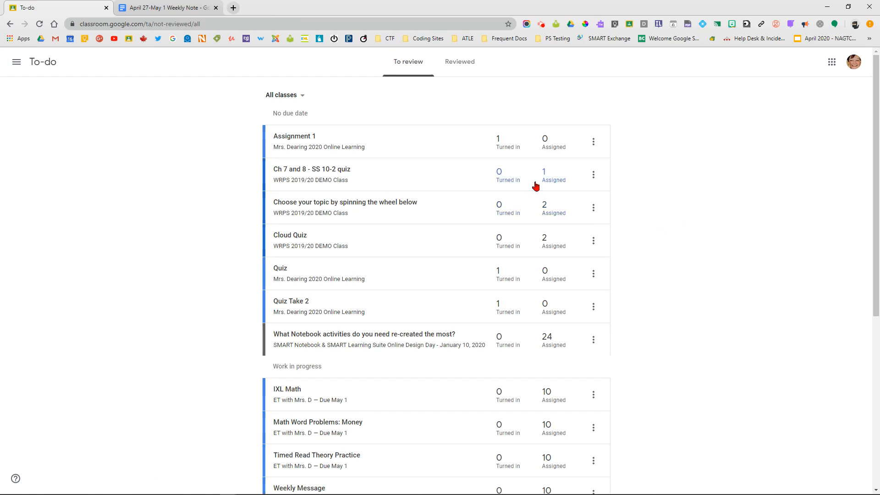
- Examine the turned-in and assigned counts in the To-do list across all classes, including Assignment 1's turned-in work
scroll(444, 195, down, 6)
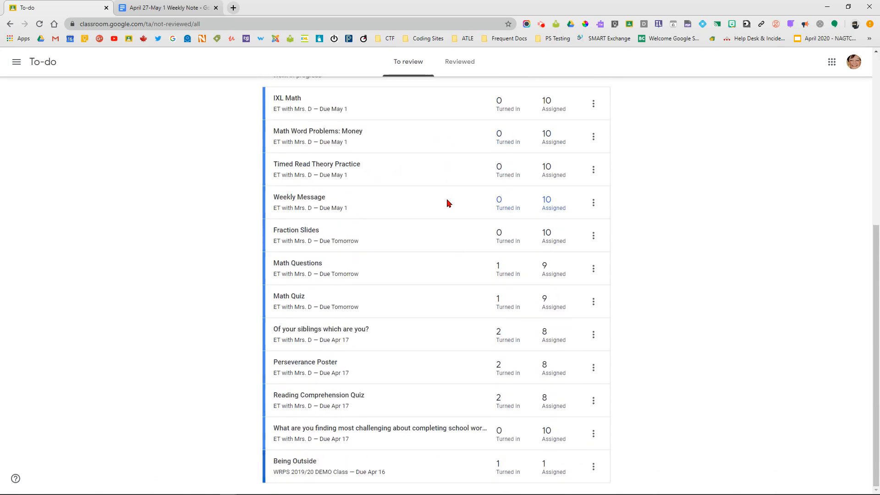
scroll(345, 258, up, 6)
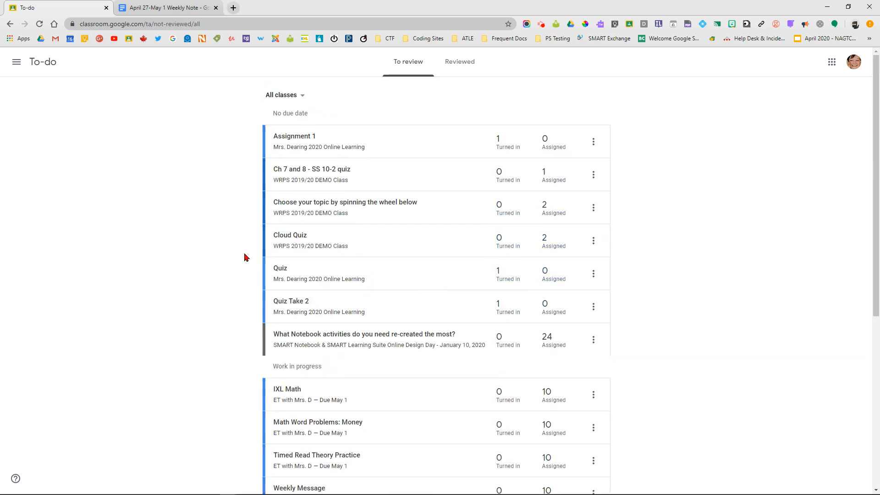
click(506, 151)
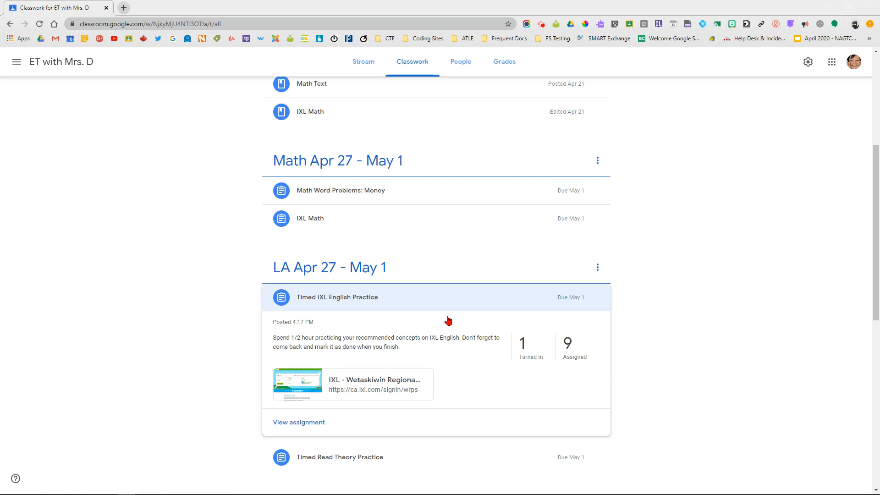
- Return the turned-in Timed IXL English Practice work to its student with the private comment "Great job mastering those concepts!"
click(536, 363)
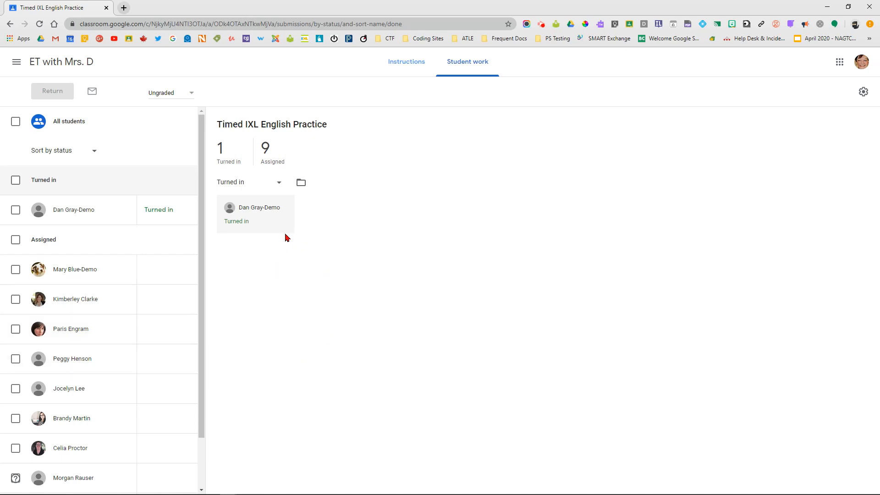
click(15, 210)
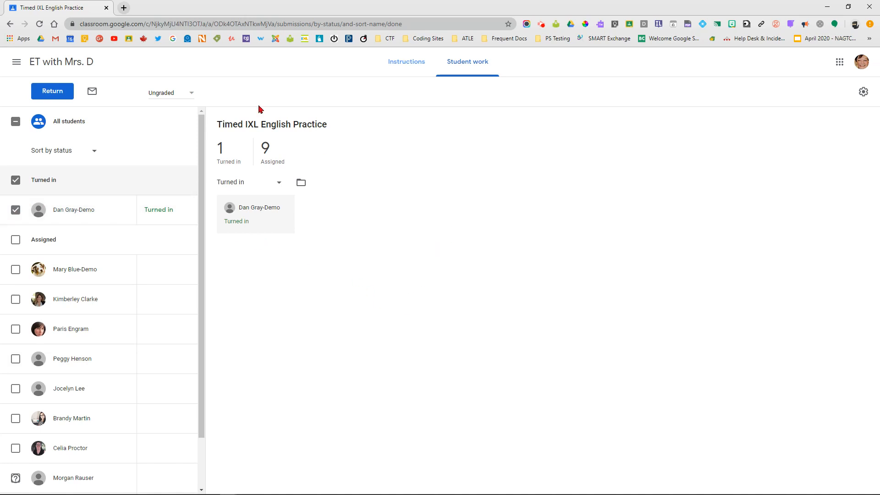
click(56, 94)
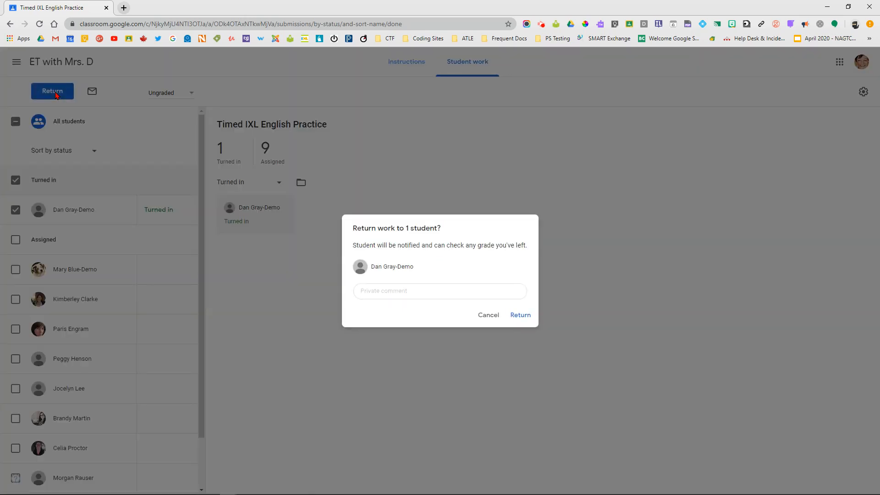
click(413, 290)
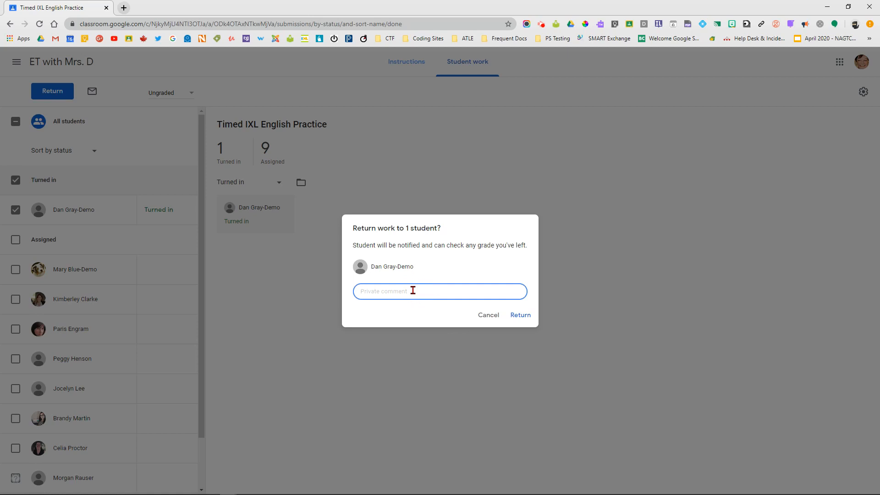
text(Great job mastering those concepts!)
click(516, 315)
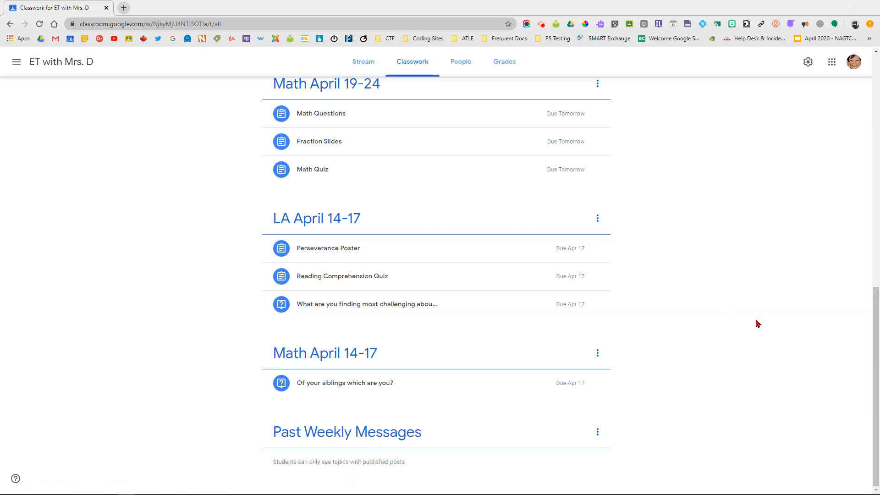
- Open the Weekly Message assignment for editing, check the available topics, and save it with No topic
scroll(664, 305, up, 10)
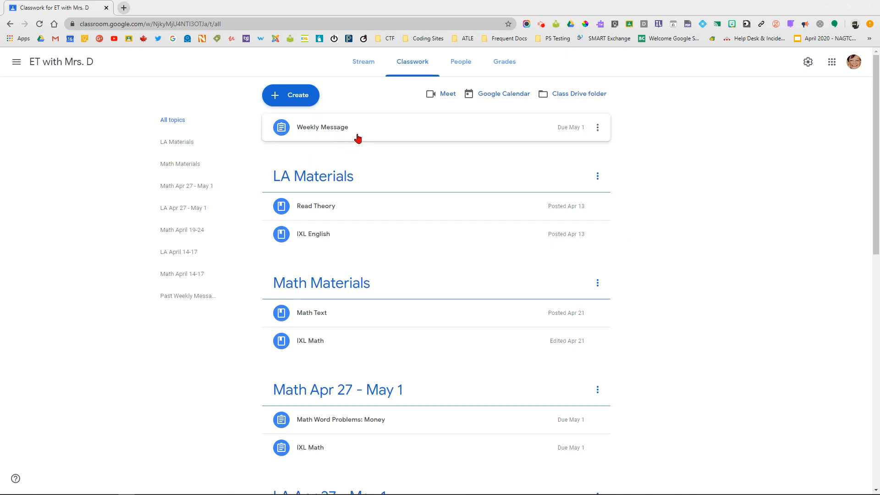
click(600, 129)
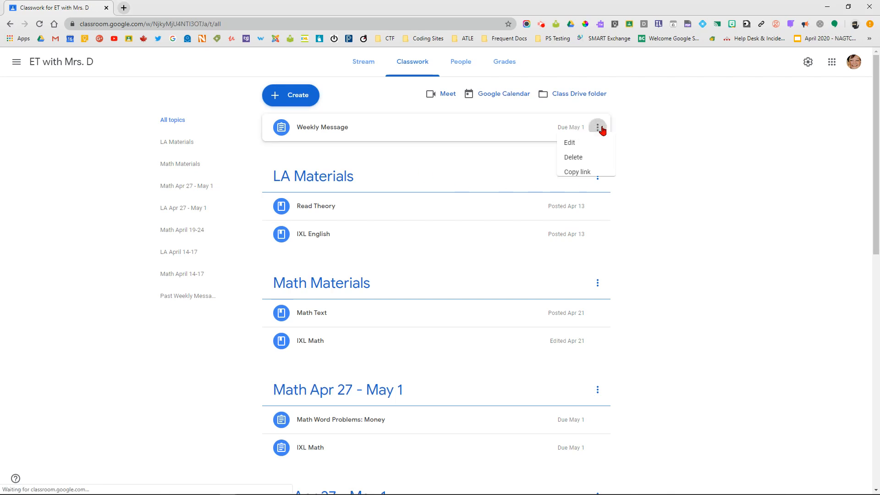
click(573, 147)
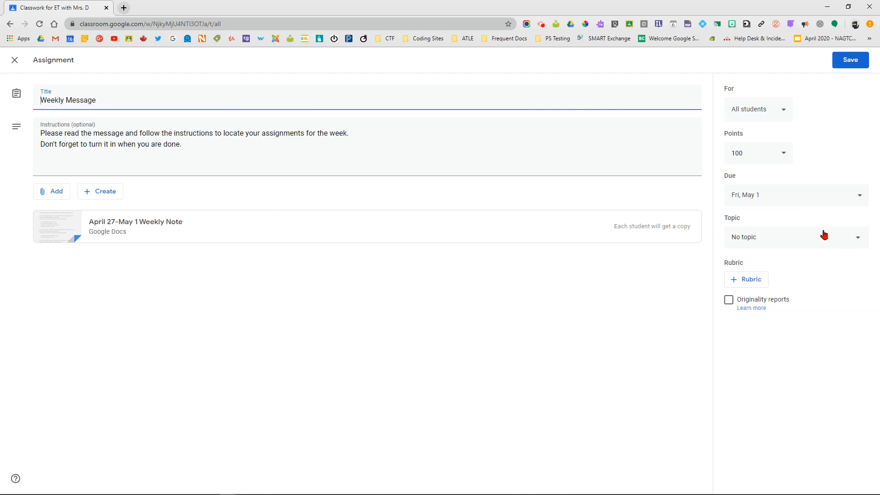
click(824, 235)
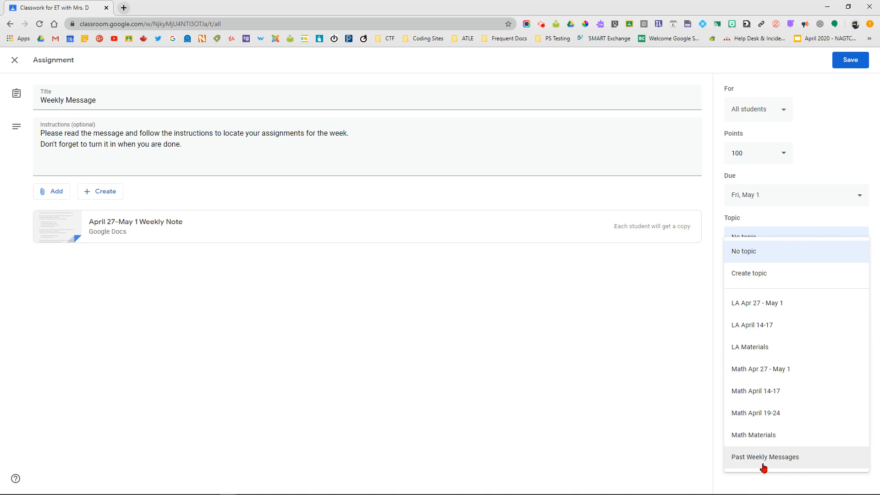
click(860, 67)
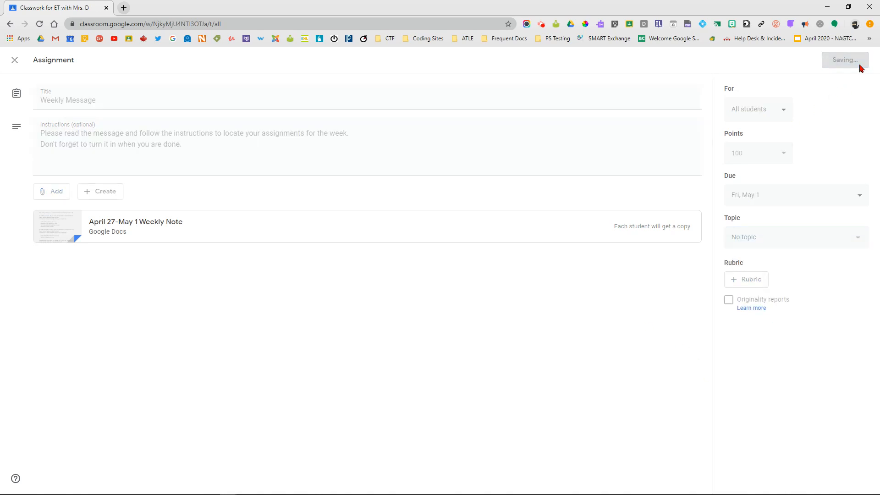